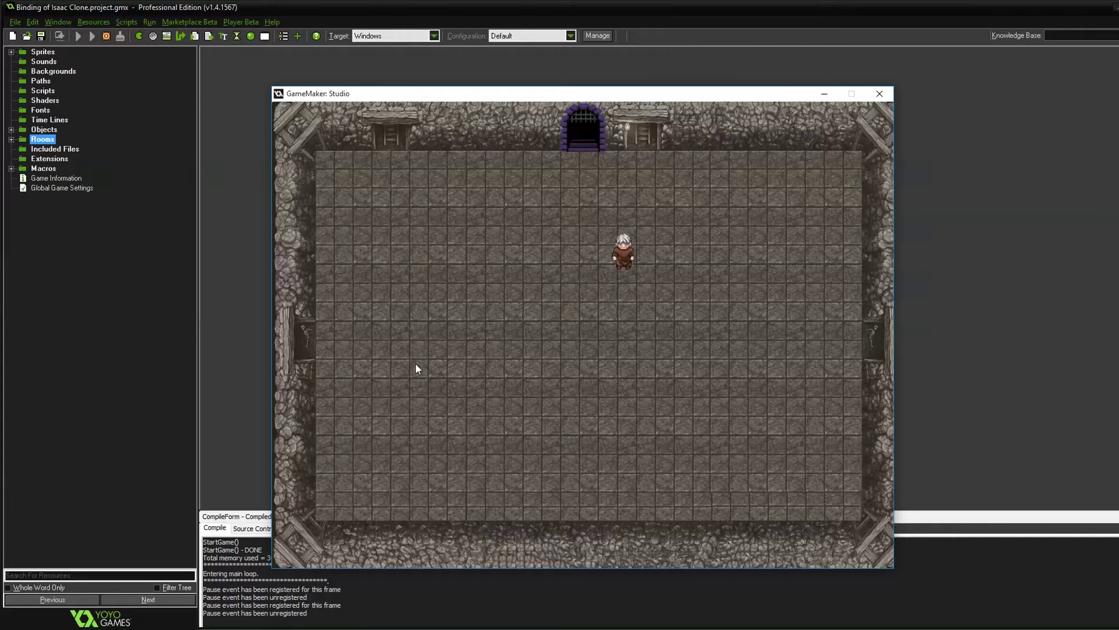
Step: Walk the character around the first room with WASD, testing movement in every direction
key("a")
key("s")
key("s")
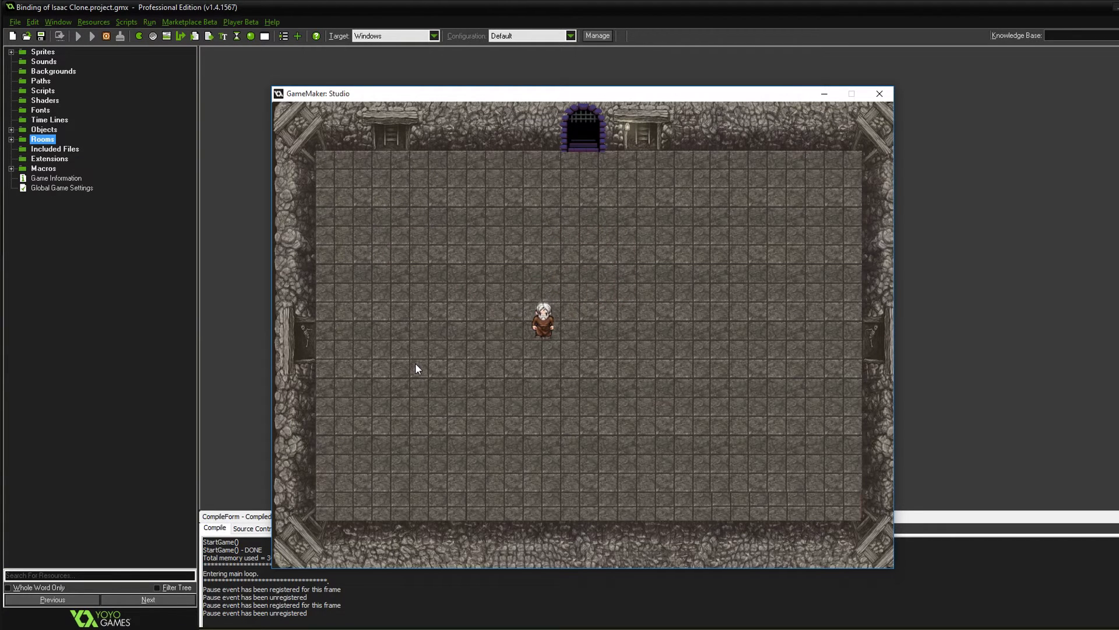
key("d")
key("s")
key("a")
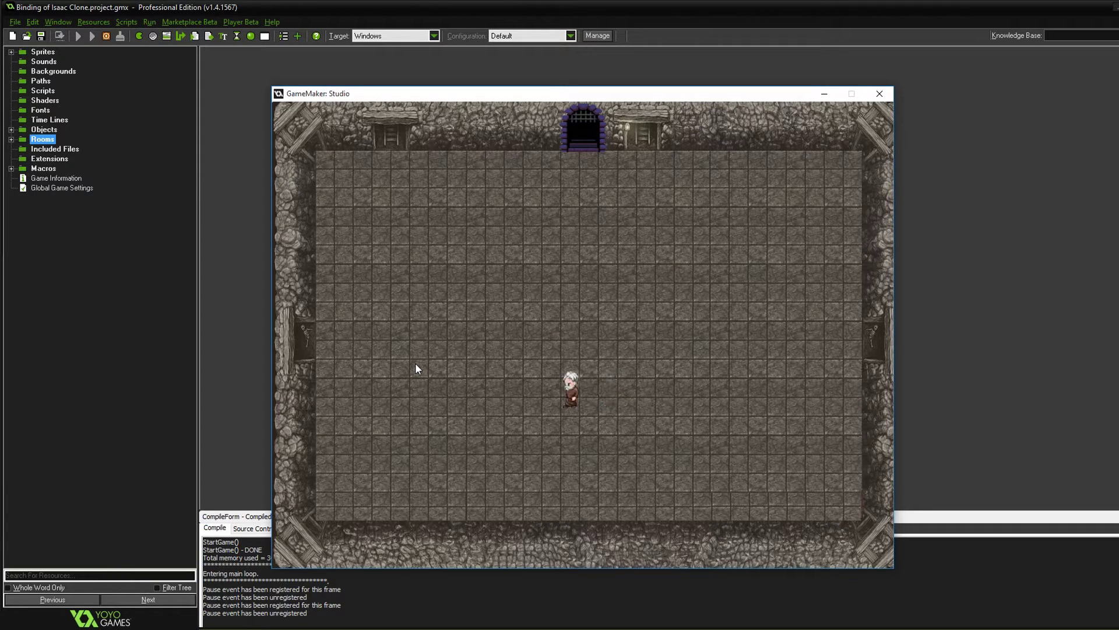
key("w")
key("d")
key("a")
key("s")
key("d")
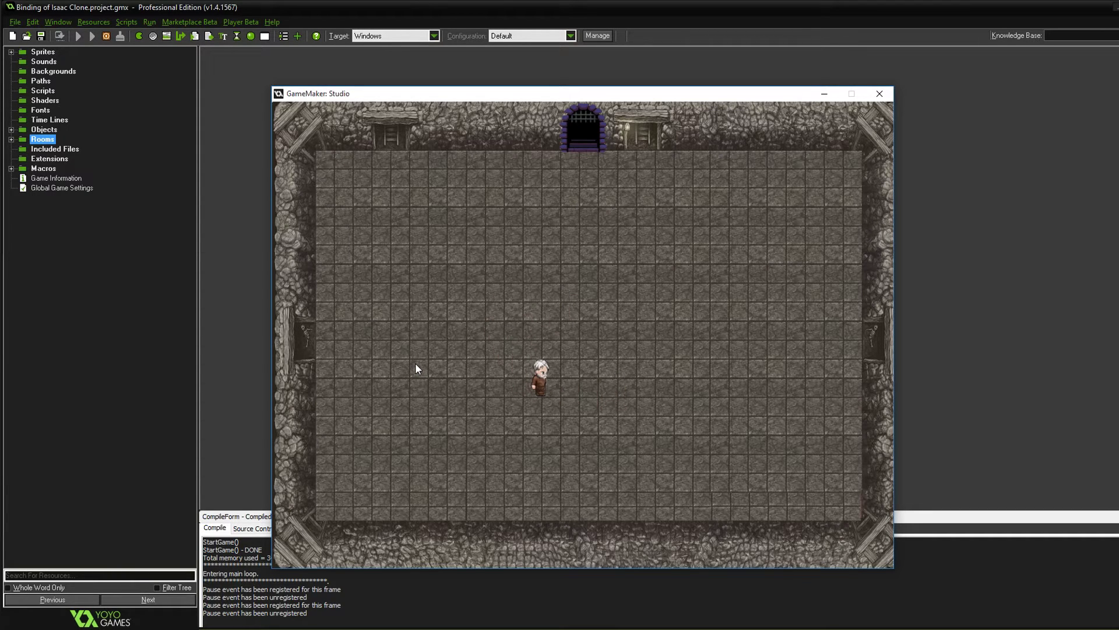
key("w")
key("d")
key("w")
key("a")
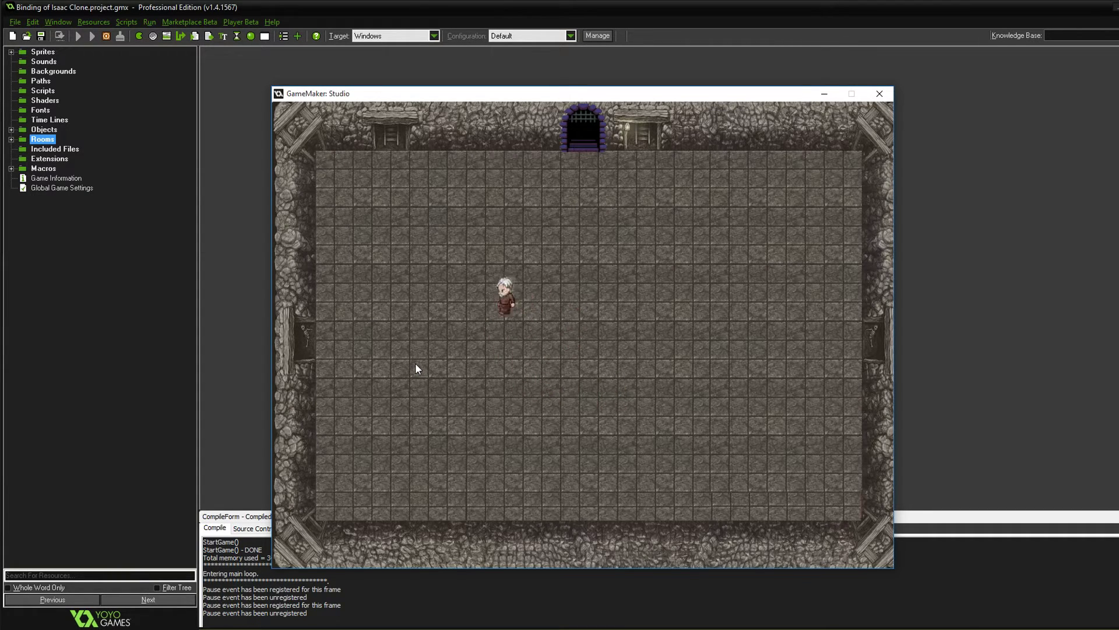
key("s")
key("d")
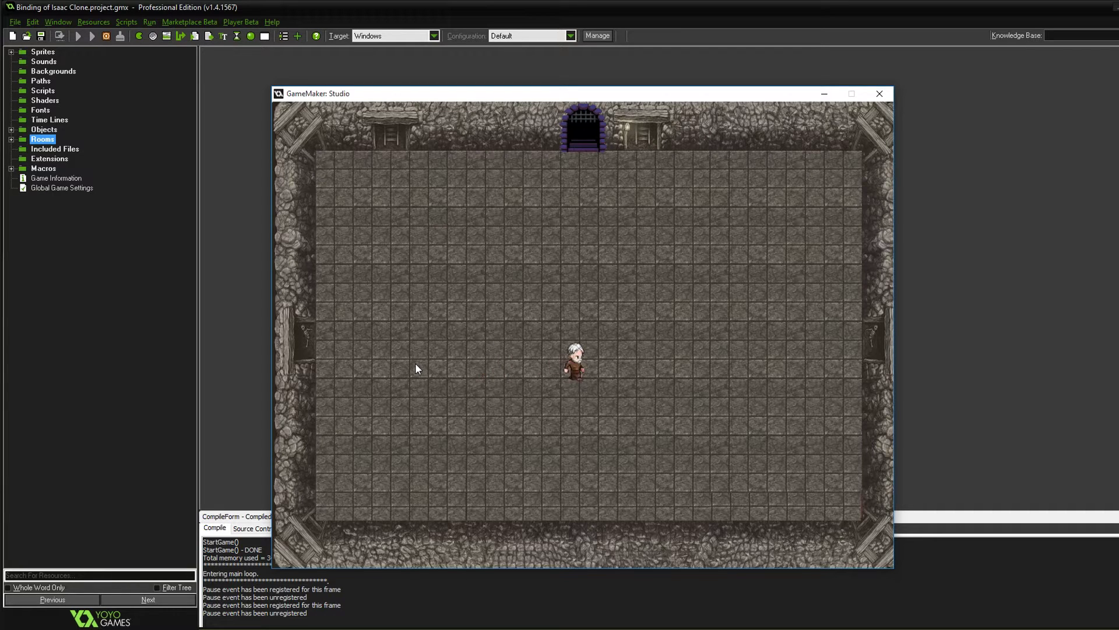
key("d")
key("w")
key("a")
key("s")
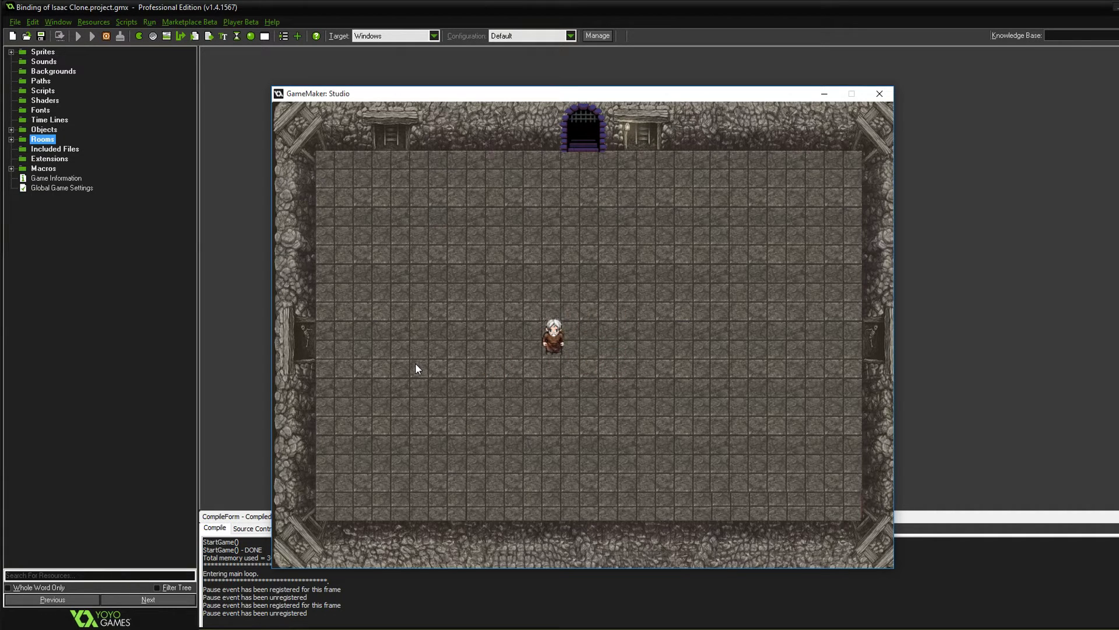
Step: Head to the top of the room and pass through the top door into the next room
key("d")
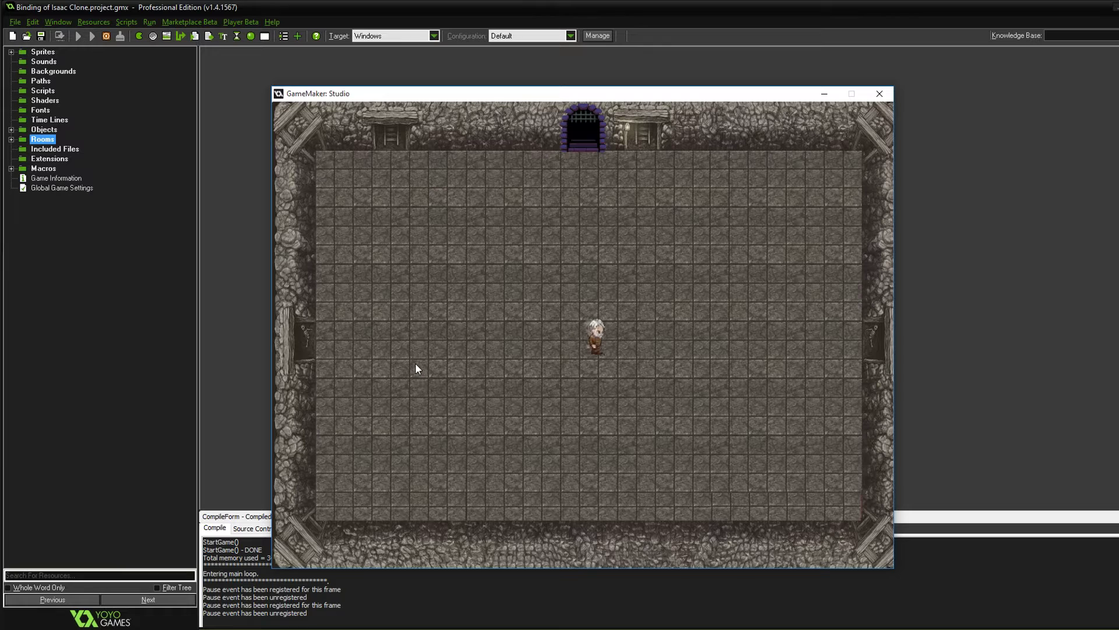
key("a")
key("w")
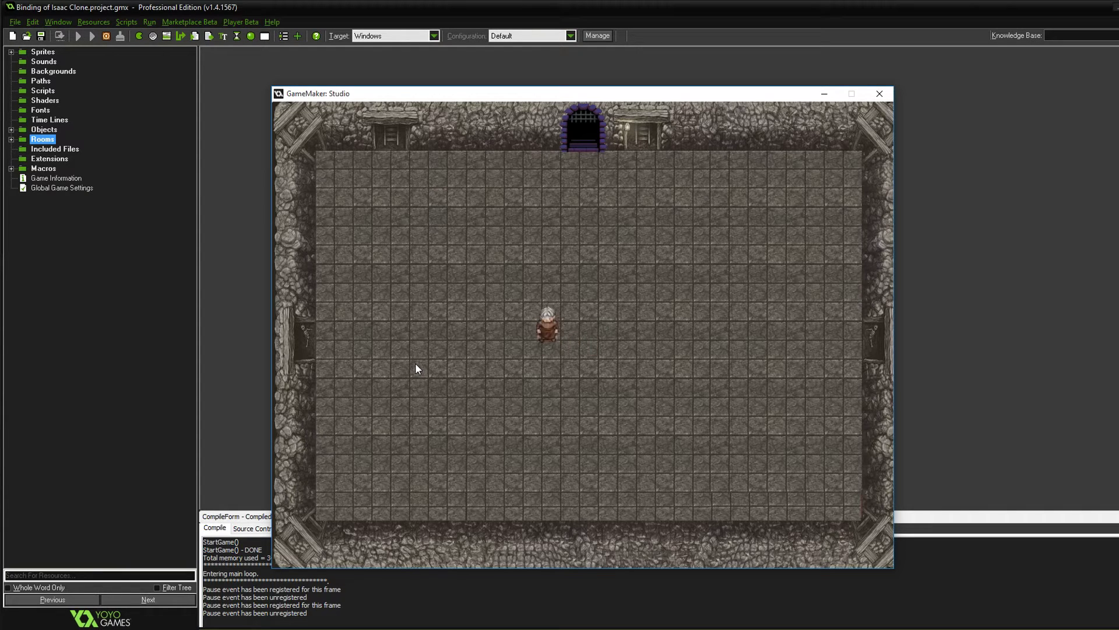
key("a")
key("s")
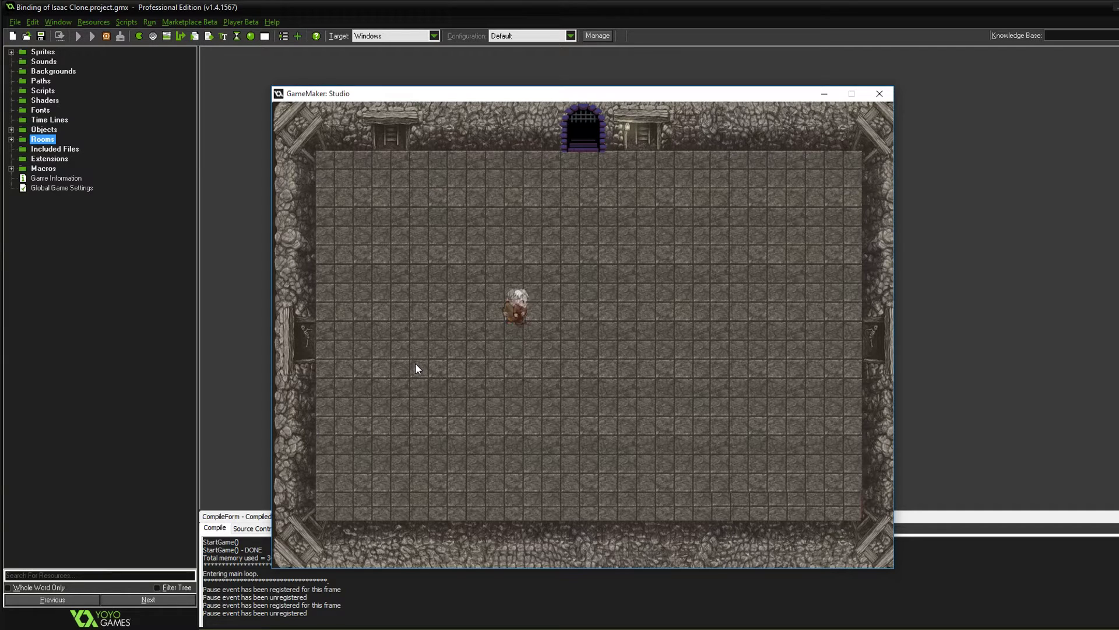
key("d")
key("w")
key("w")
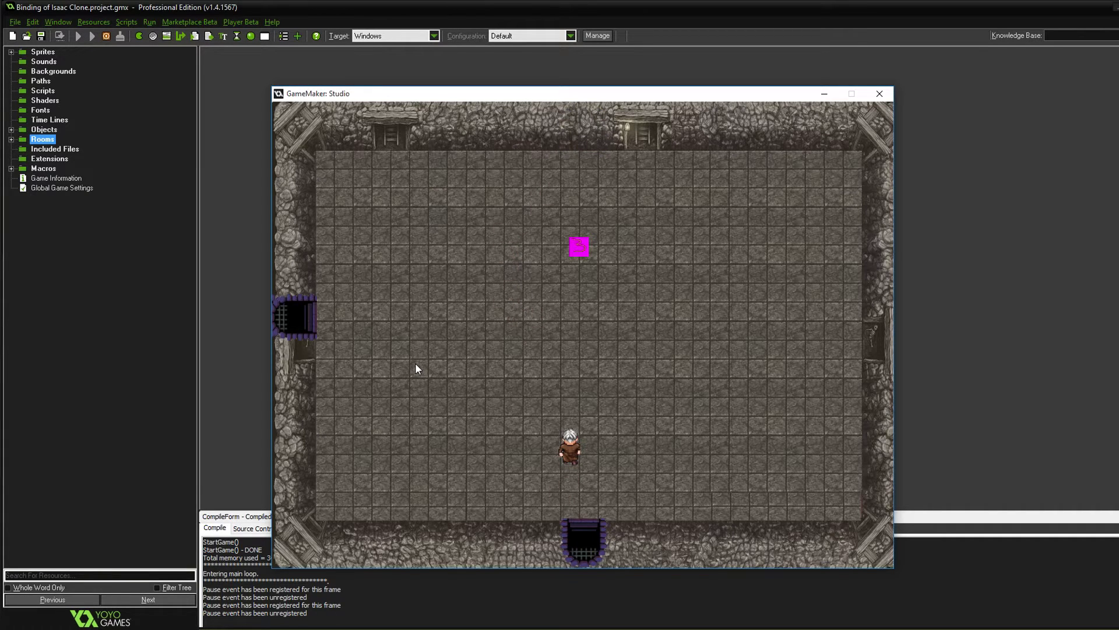
Step: Walk up the new room and collect the magenta pickup
key("d")
key("w")
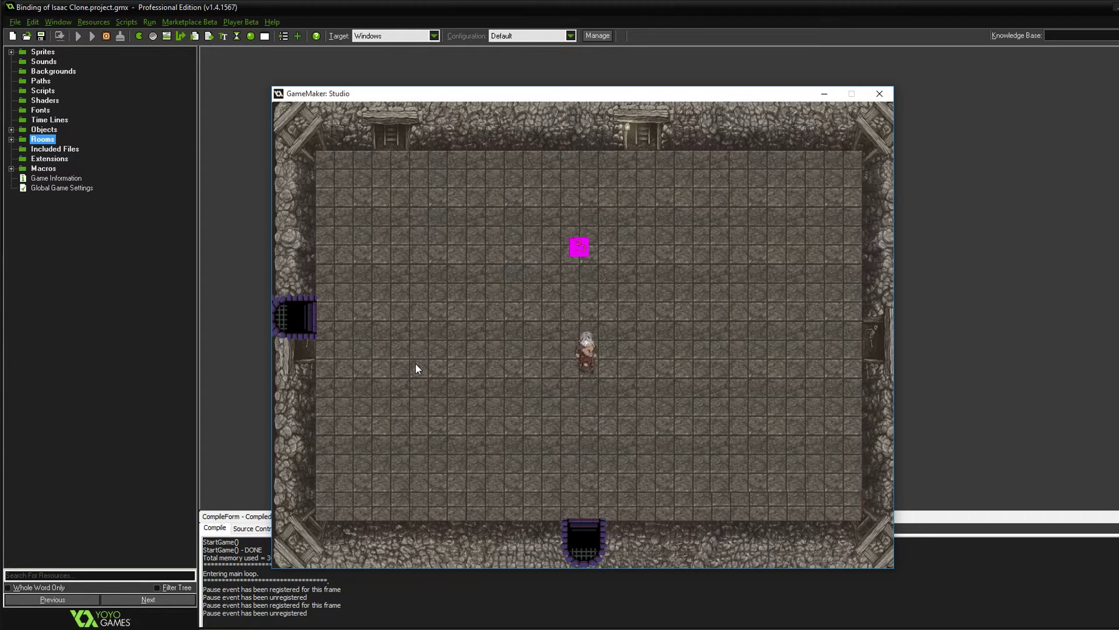
key("w")
key("a")
key("s")
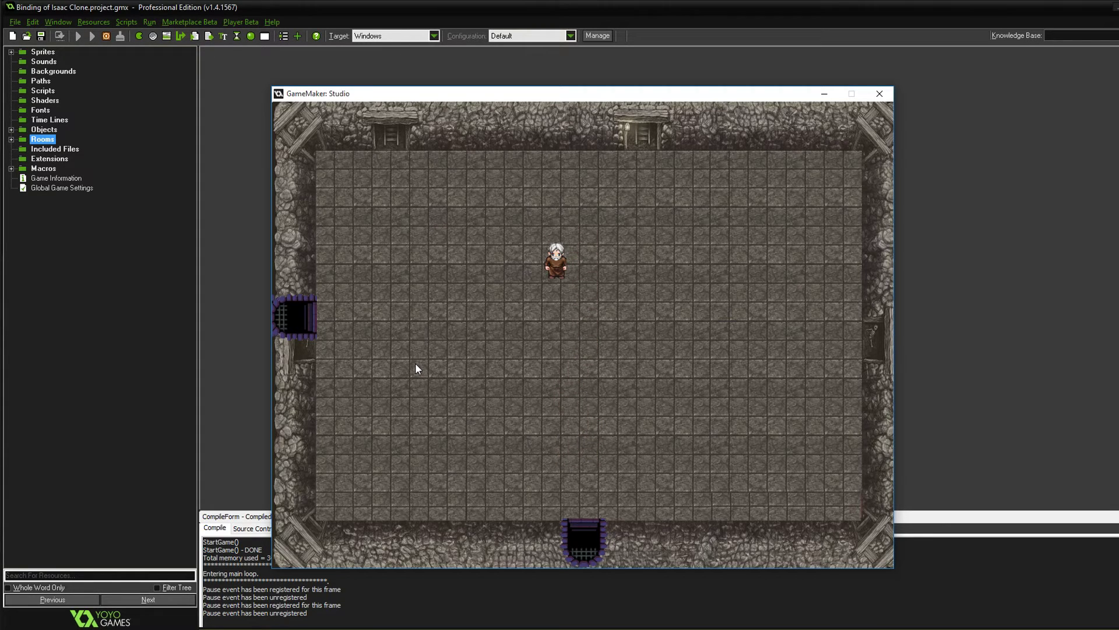
Step: Wander the character back and forth around the room after collecting
key("s")
key("a")
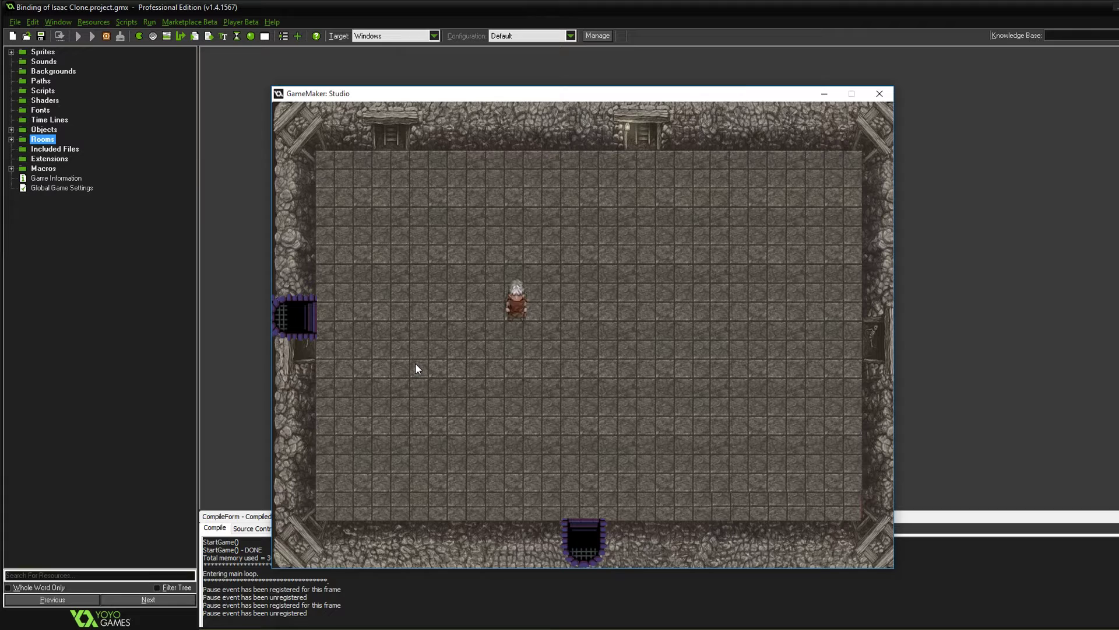
key("w")
key("d")
key("s")
key("a")
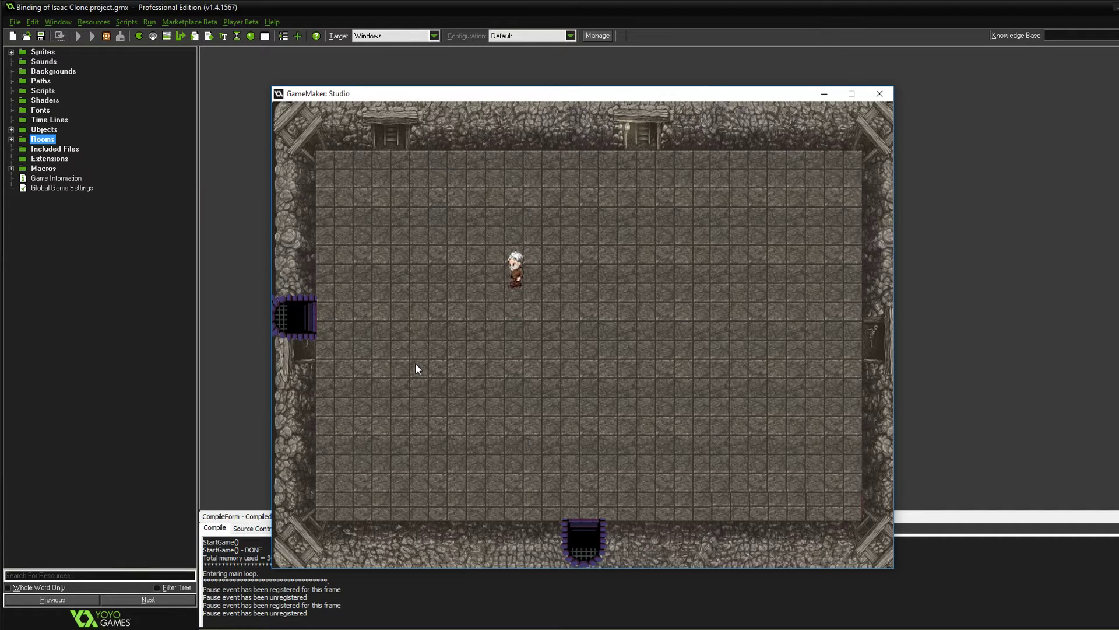
key("s")
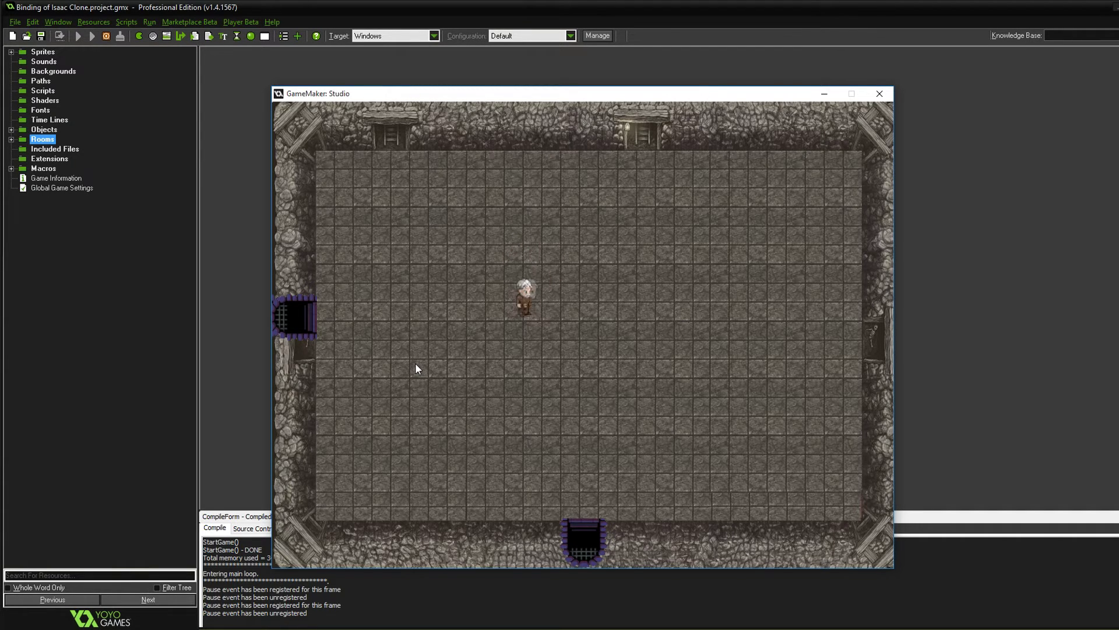
key("d")
key("a")
key("w")
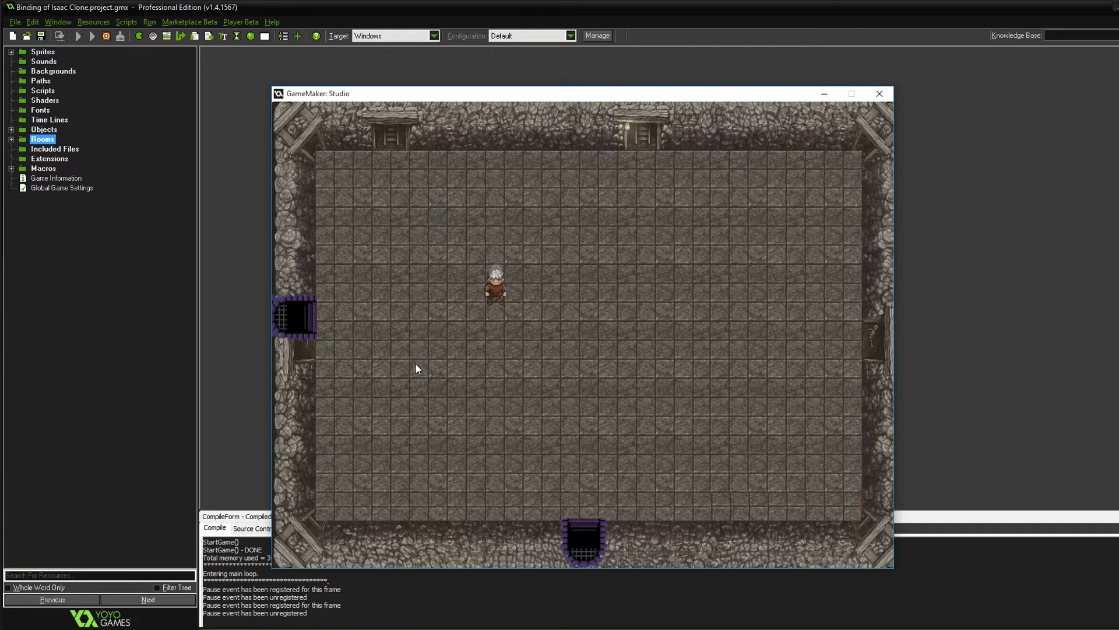
key("d")
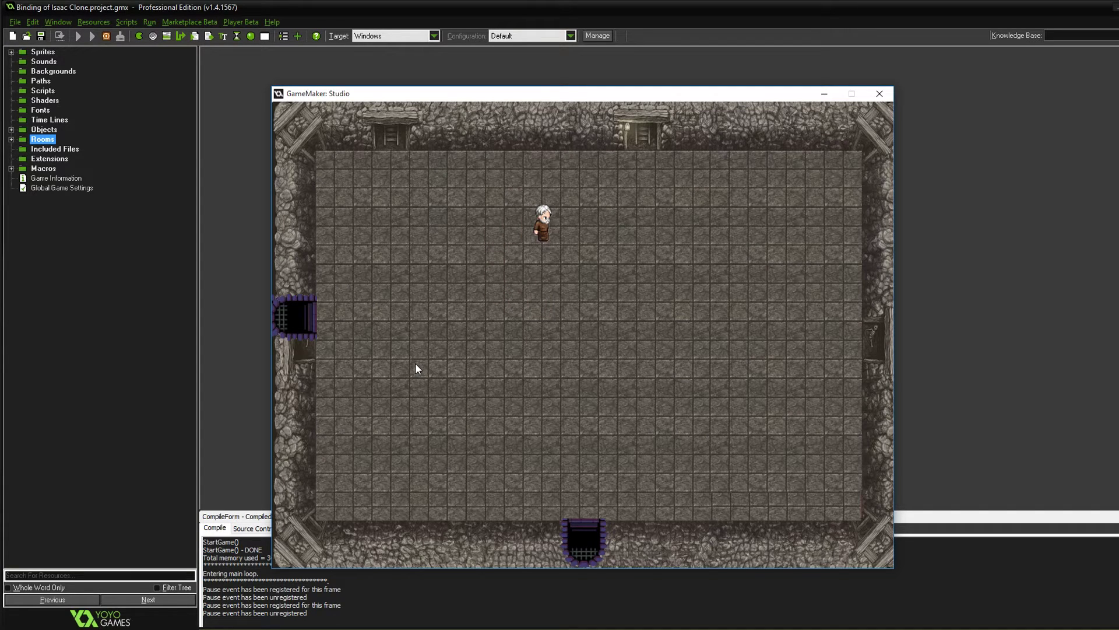
Step: Work the character over to the left side and exit through the left door
key("s")
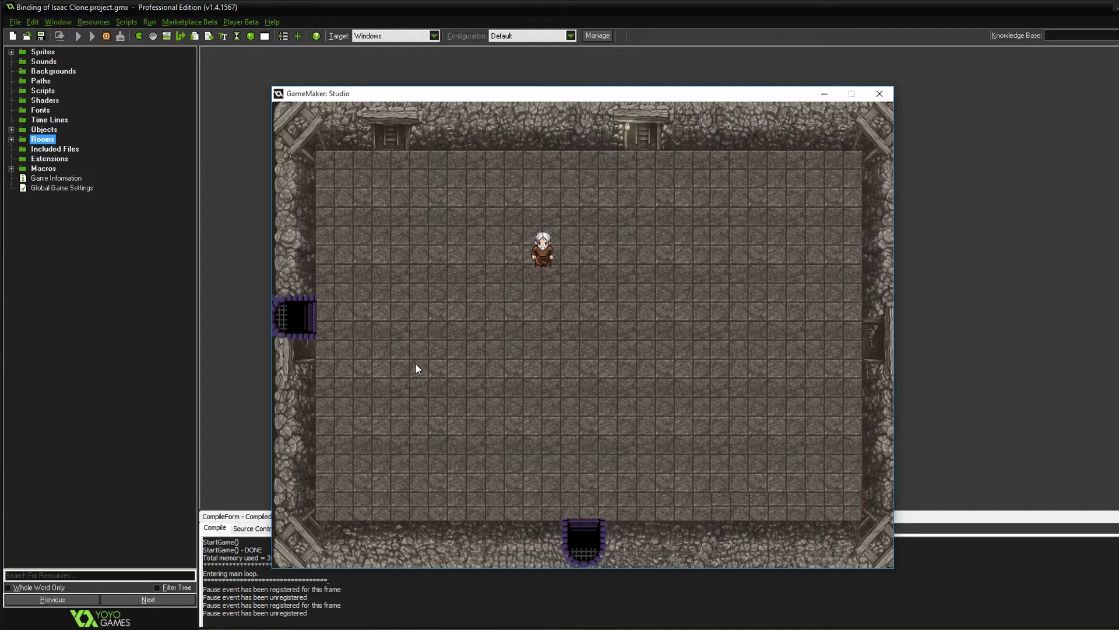
key("a")
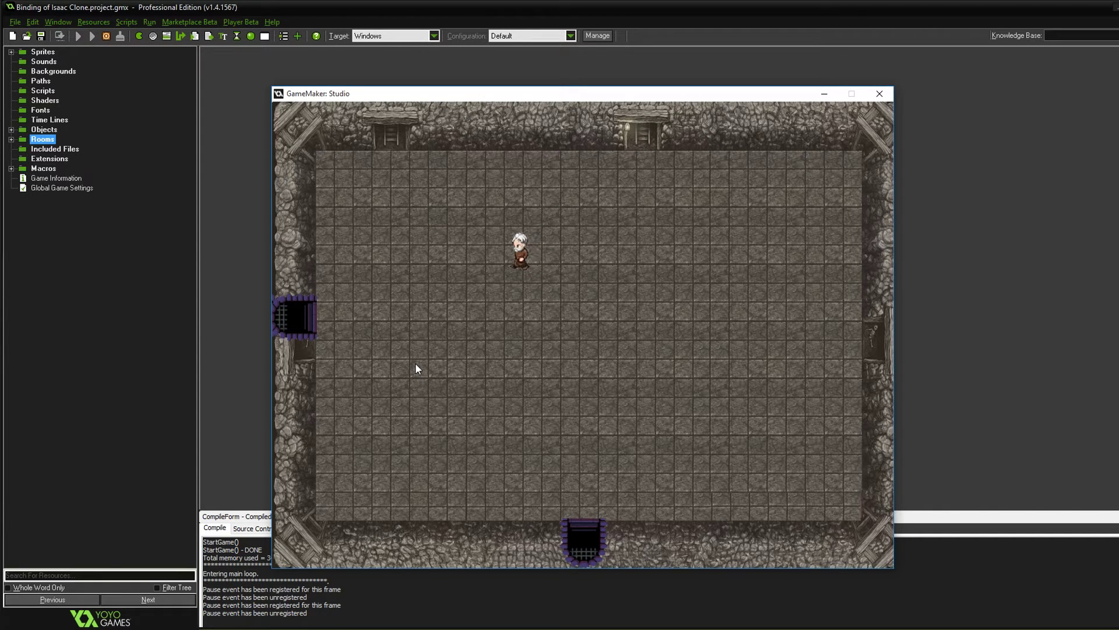
key("a")
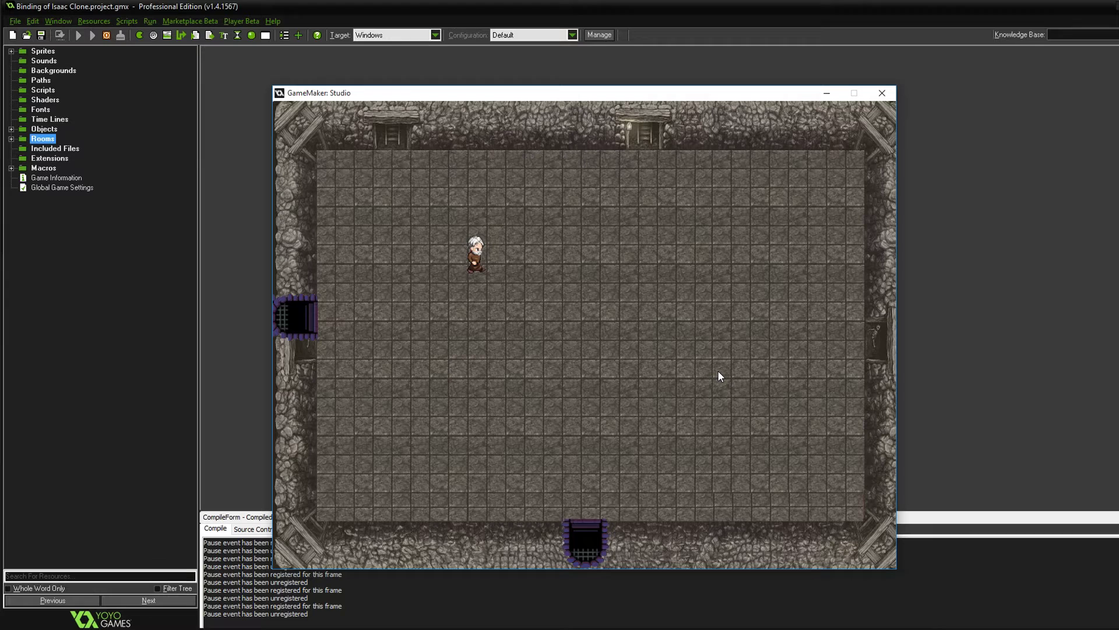
key("s")
key("d")
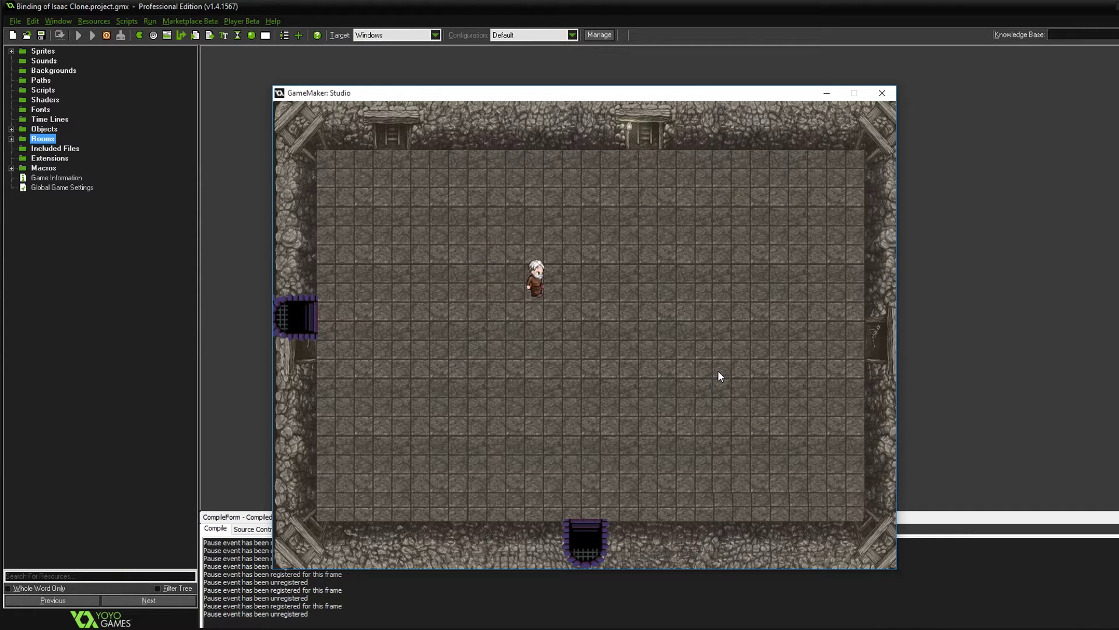
key("a")
key("a")
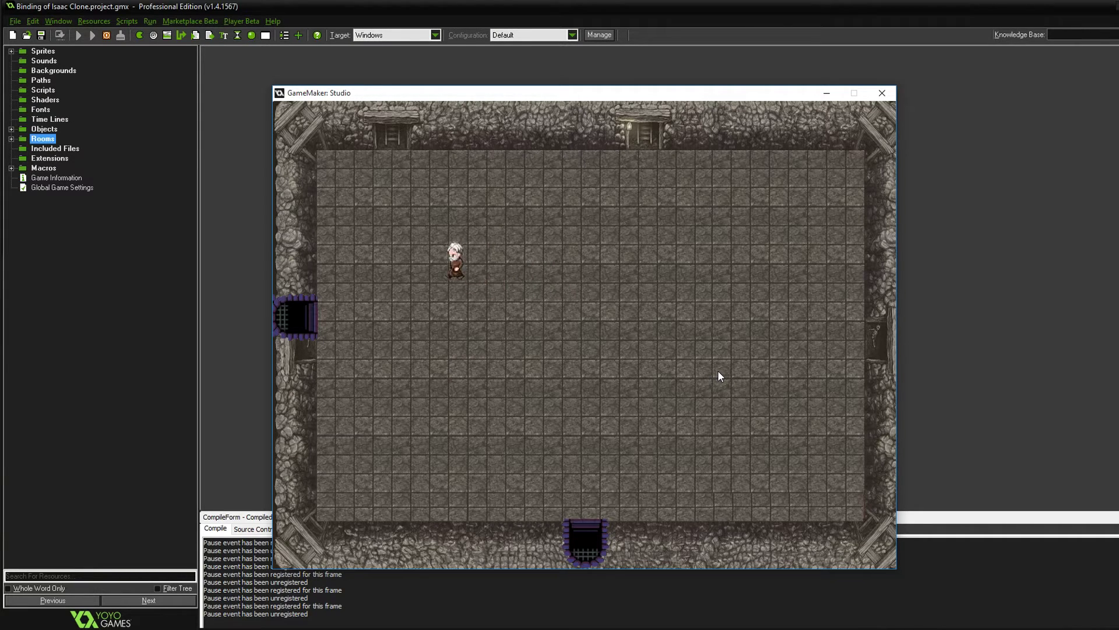
key("s")
key("a")
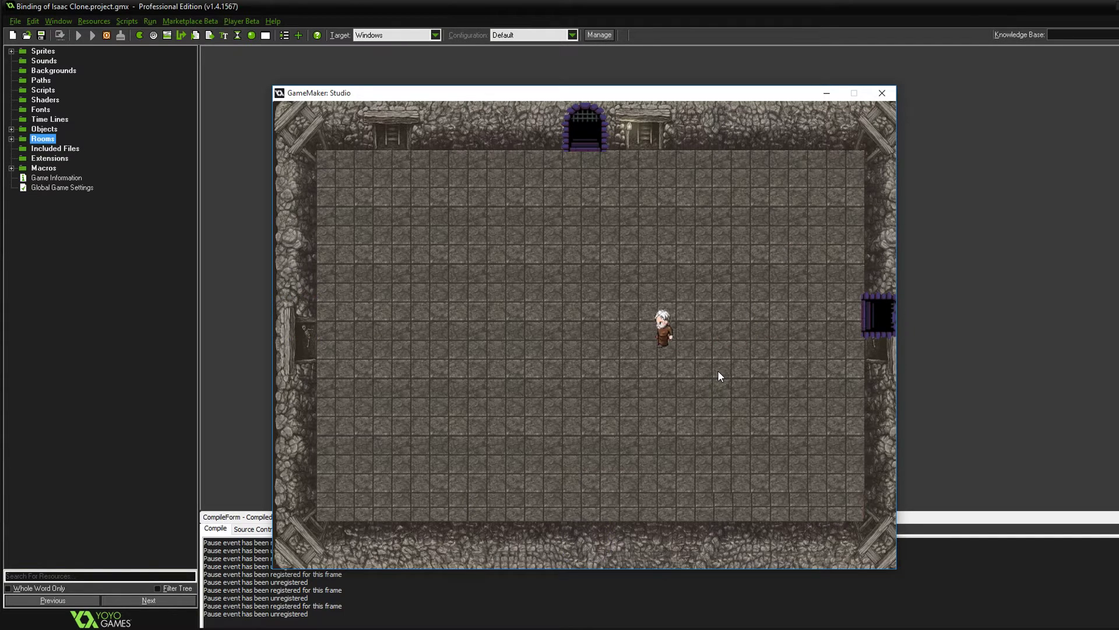
Step: Go through the top door, explore the new room and walk up toward its exit
key("w")
key("w")
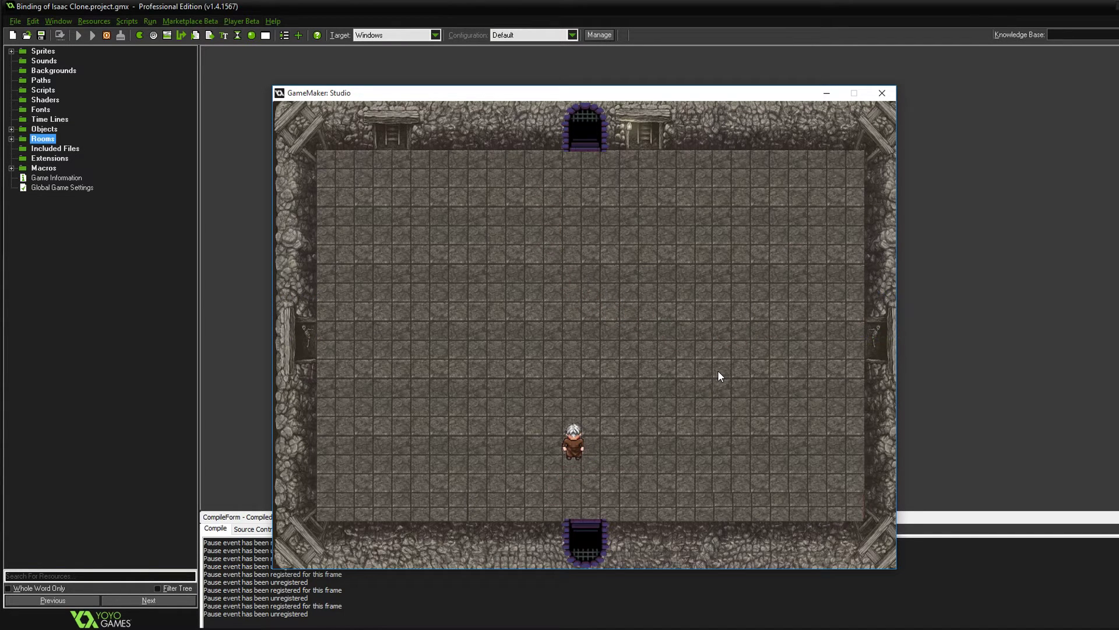
key("w")
key("d")
key("w")
key("s")
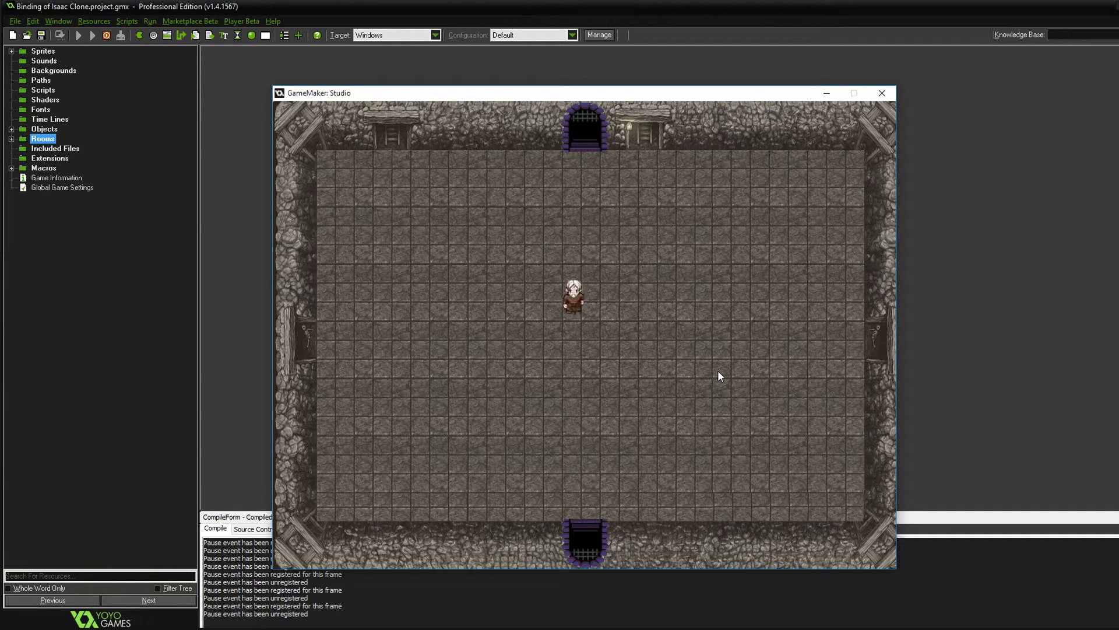
key("d")
key("w")
key("a")
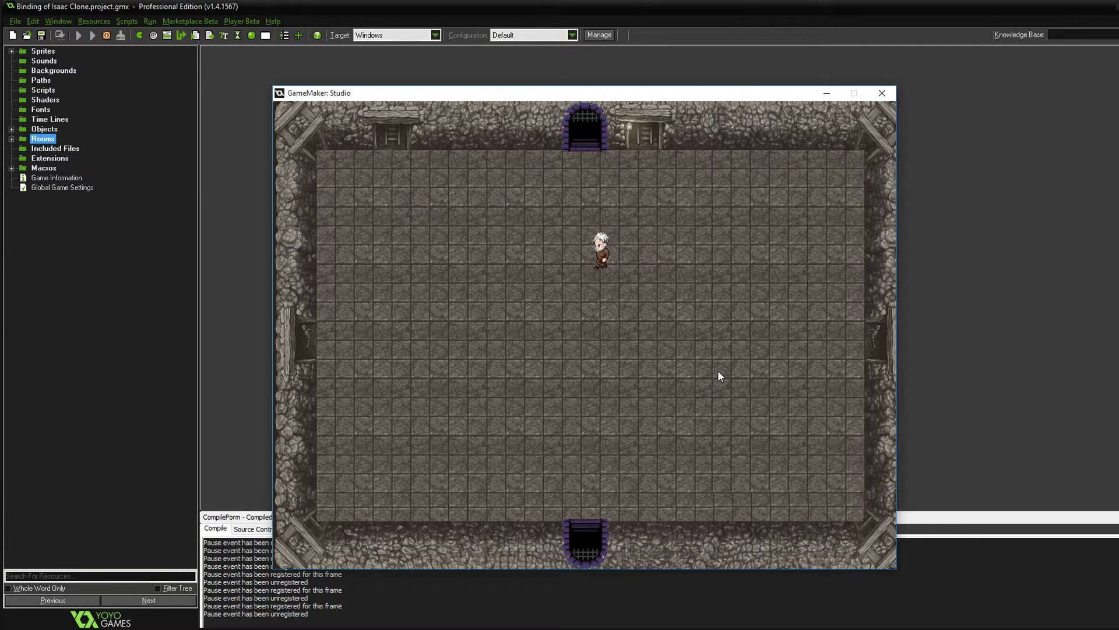
key("w")
key("a")
Step: Enter the enemy room and start firing tears left and down at the skeletons and slimes
key("w")
key("d")
key("Left")
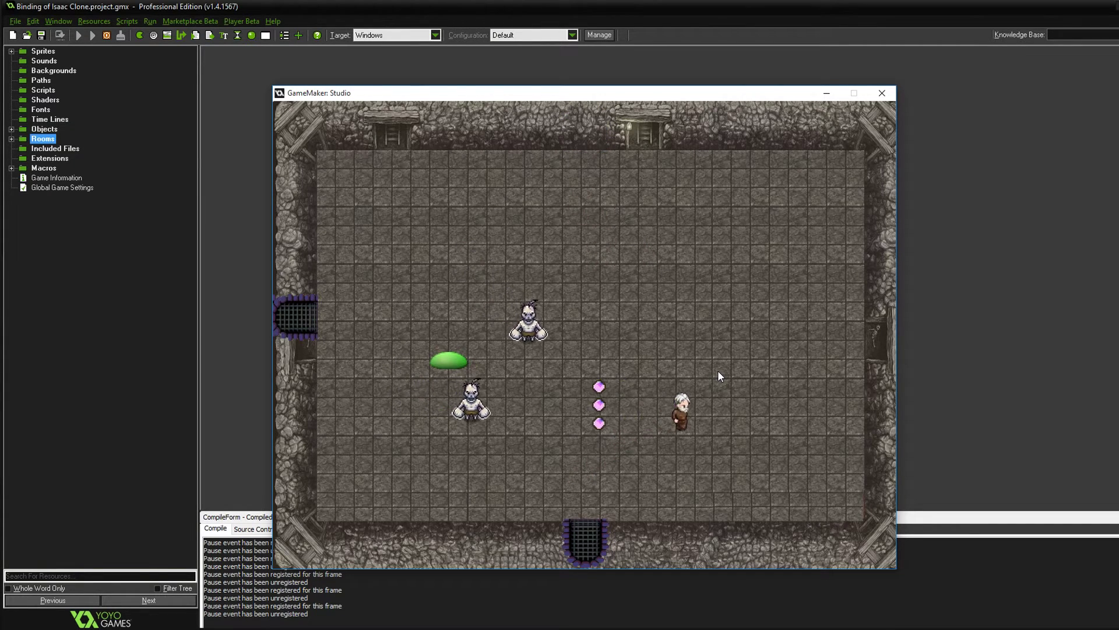
key("Left")
key("w")
key("w")
key("a")
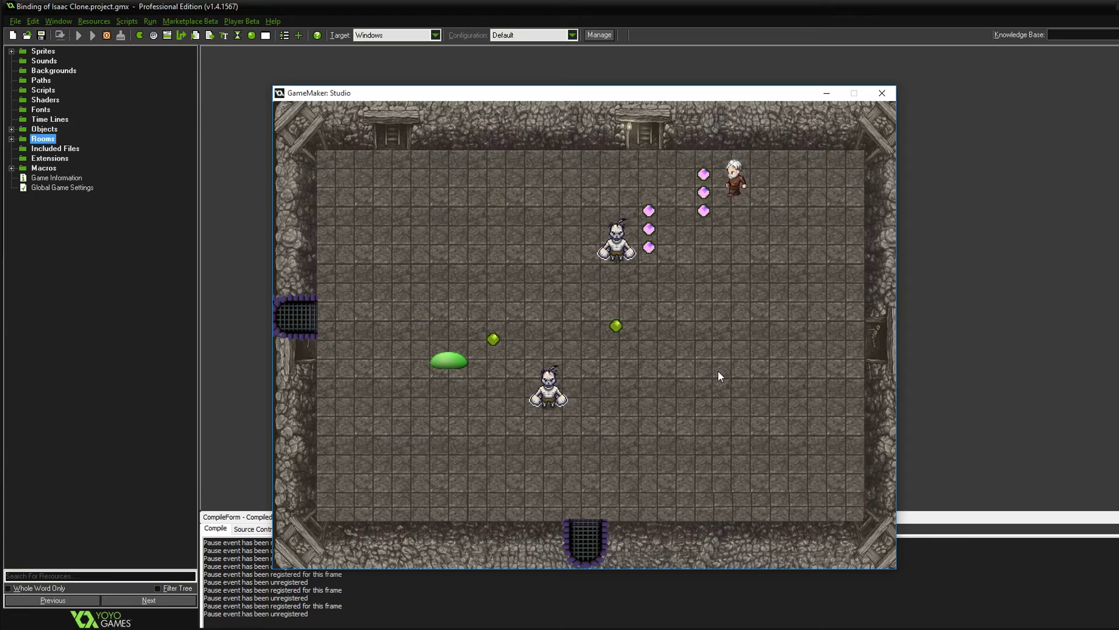
key("Down")
key("d")
key("s")
key("s")
Step: Keep moving while firing until the first enemy is destroyed
key("Left")
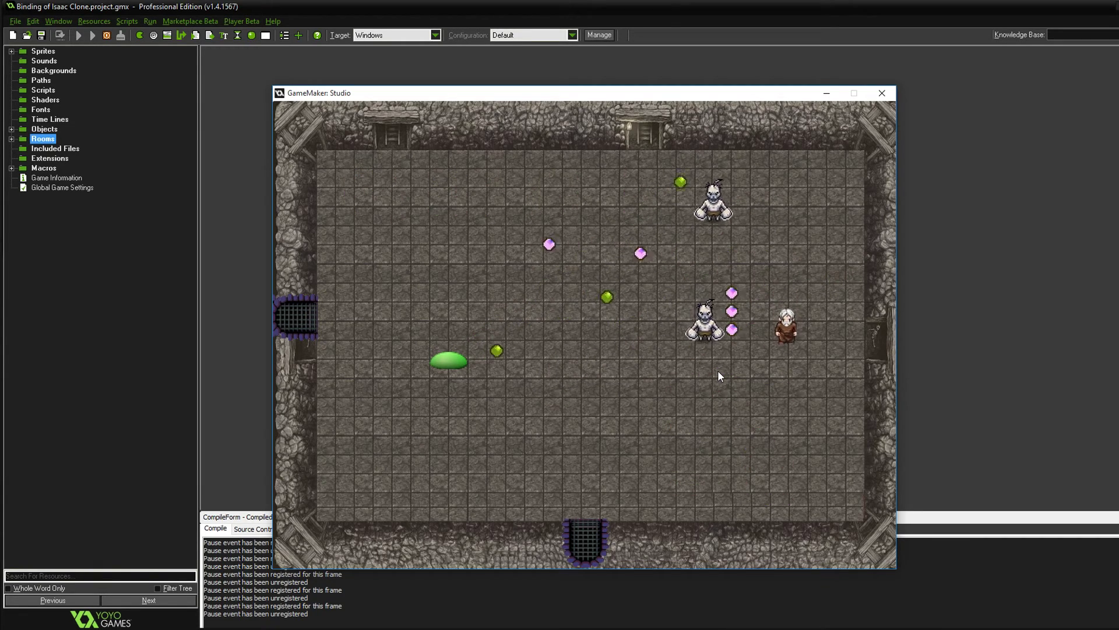
key("a")
key("Up")
key("d")
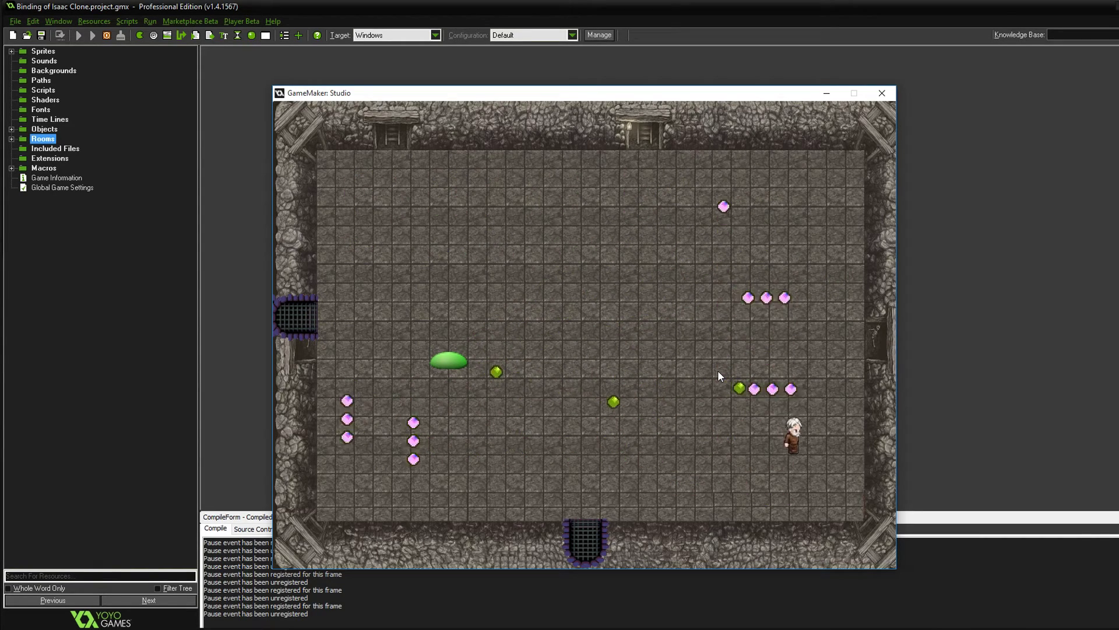
key("w")
key("a")
key("Left")
Step: Dodge the green enemy shots, then fire downward to finish off the last enemies
key("w")
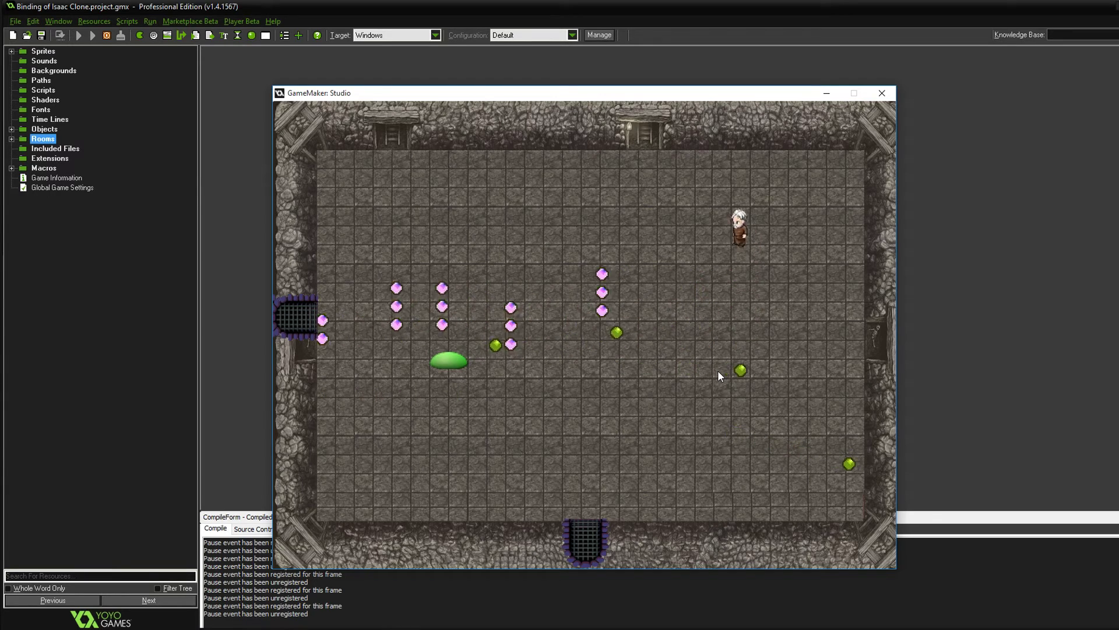
key("a")
key("a")
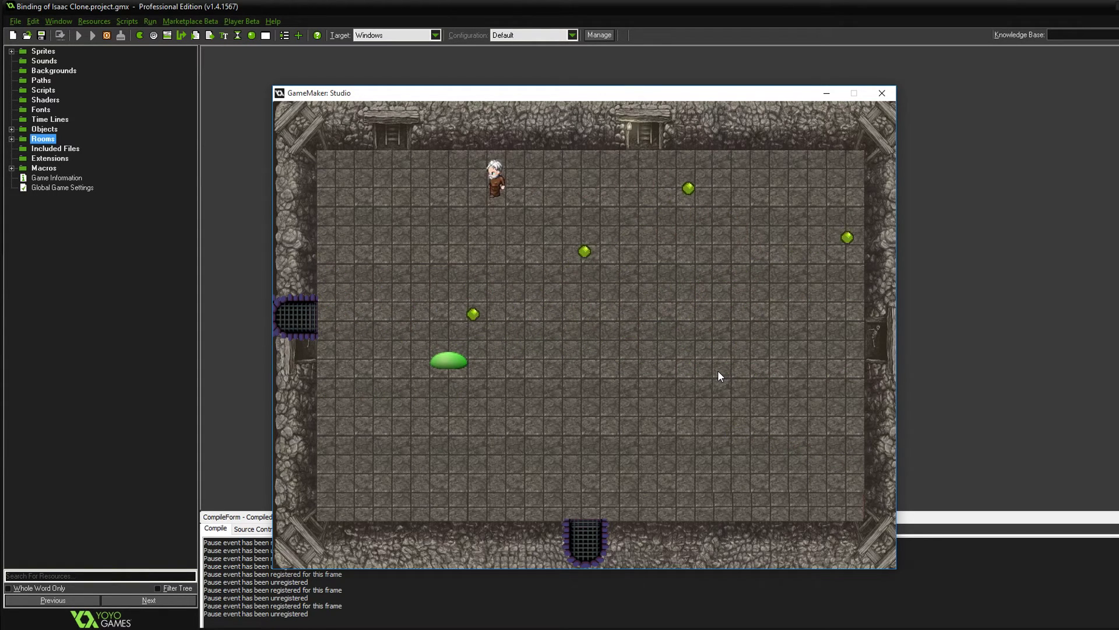
key("Down")
key("a")
key("s")
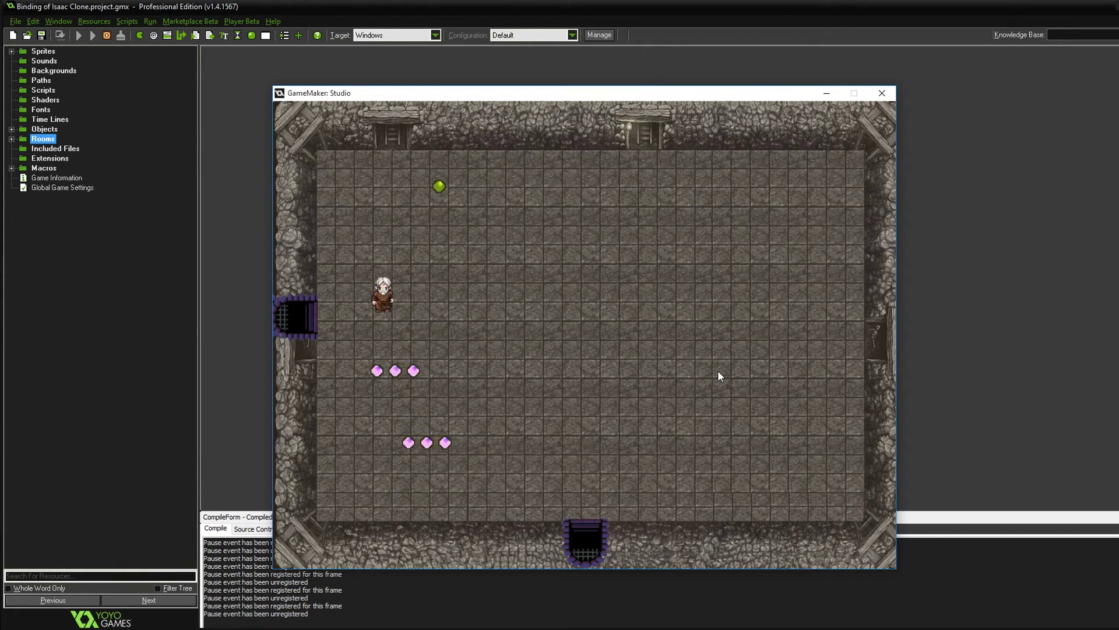
key("d")
key("d")
Step: Walk the character around the now-empty room
key("s")
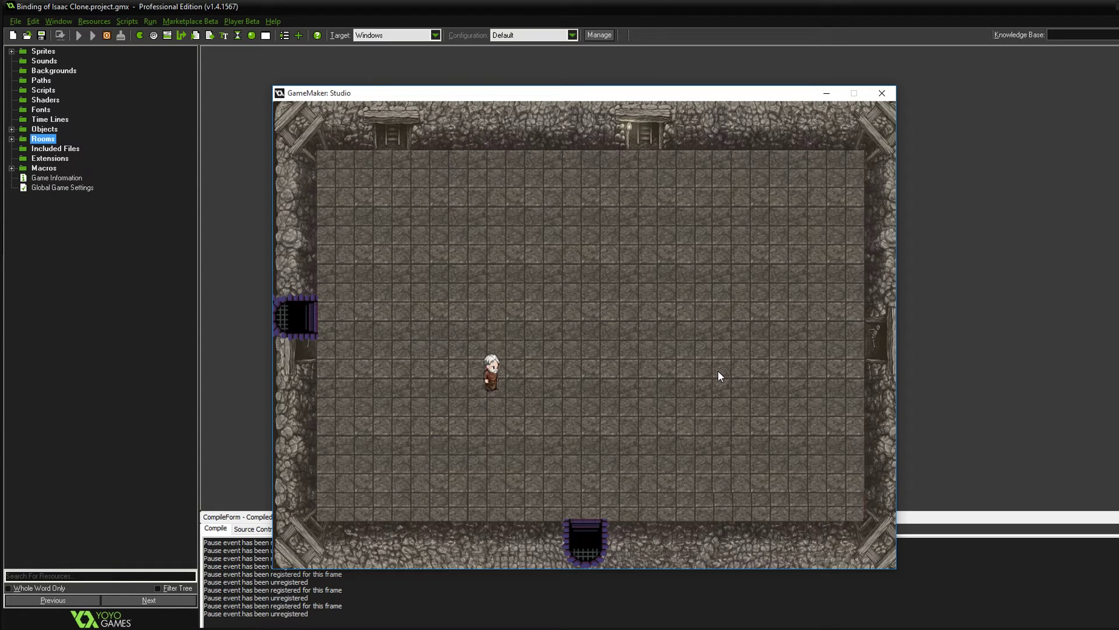
key("a")
key("w")
key("a")
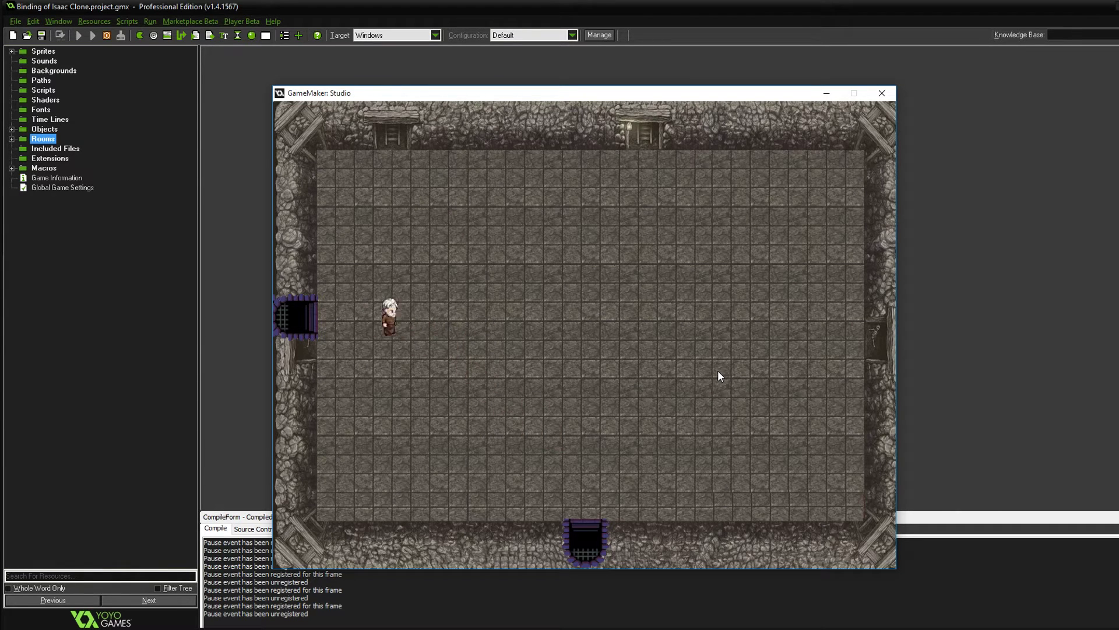
key("d")
key("s")
key("a")
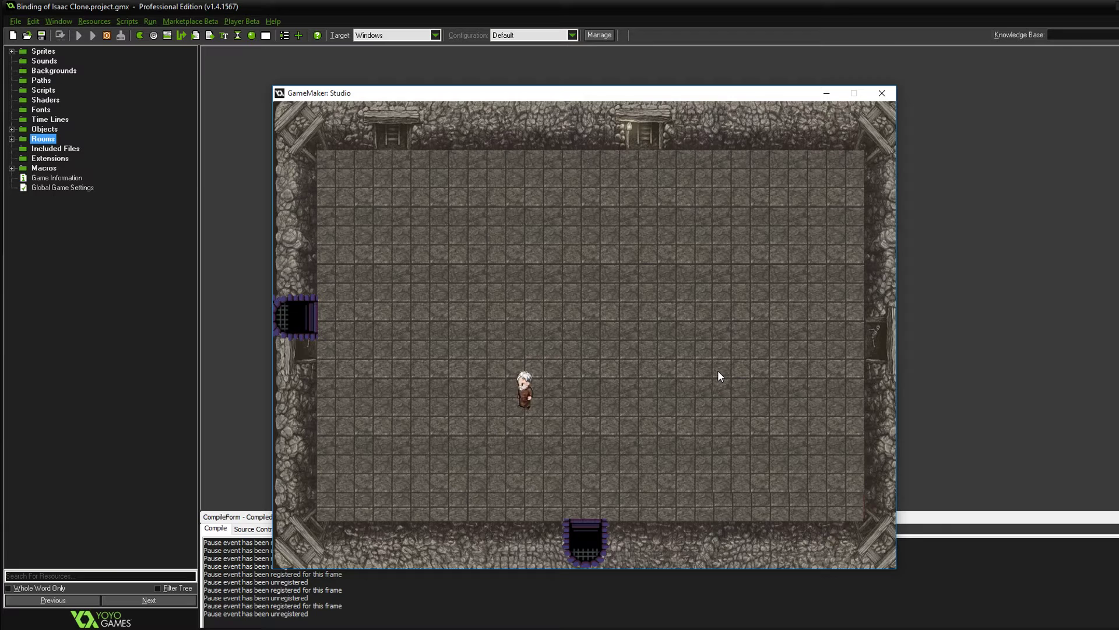
key("d")
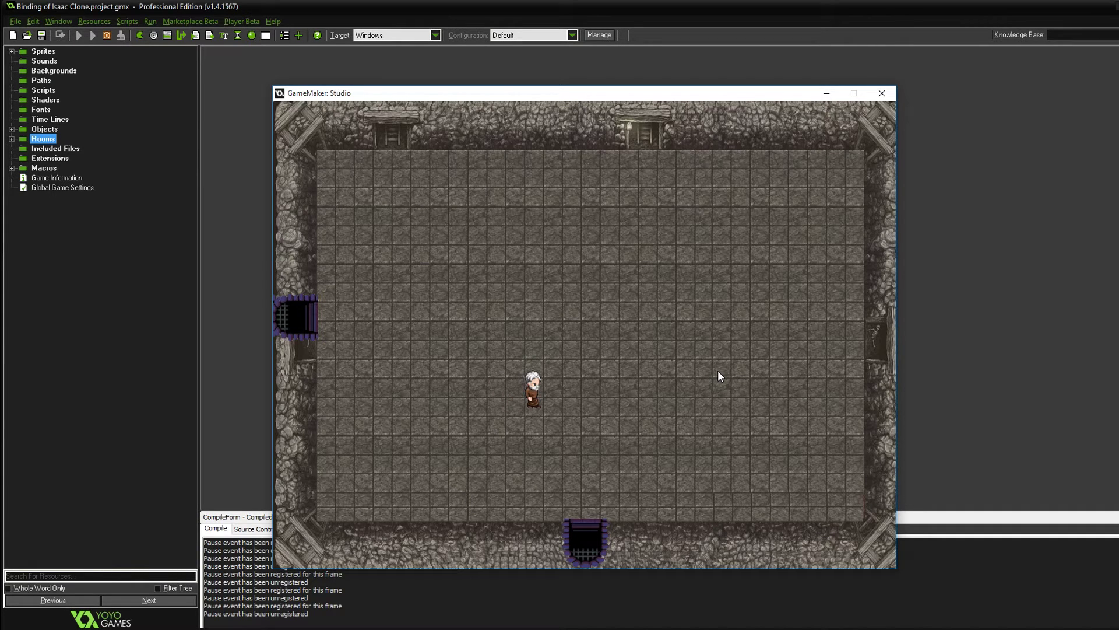
Step: Exit through the left door, pick up the item, and continue left into the next room
key("a")
key("w")
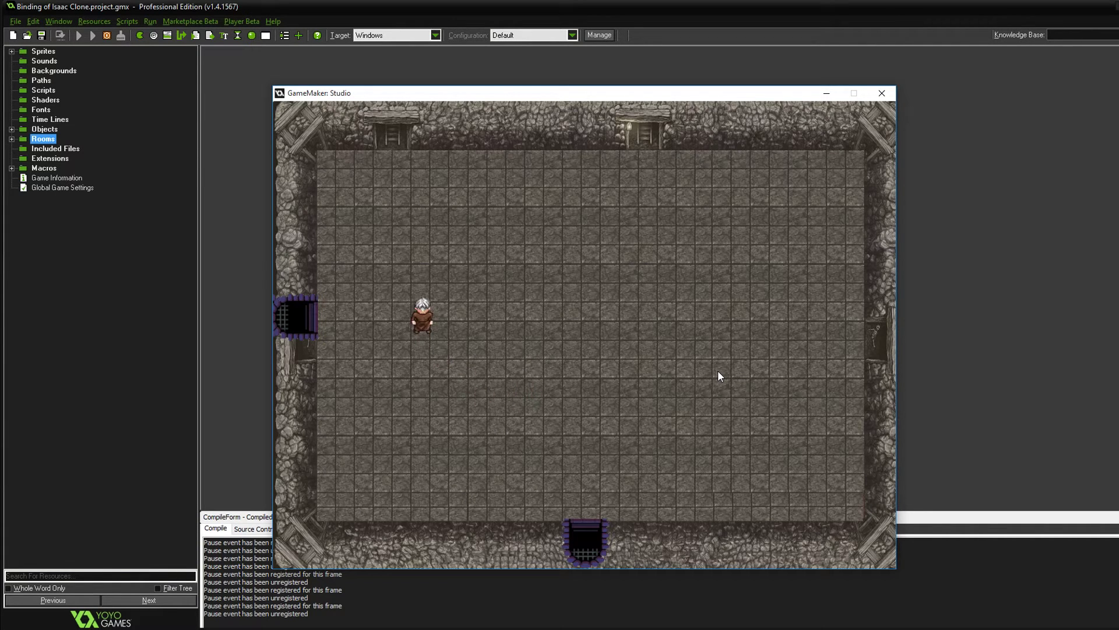
key("s")
key("a")
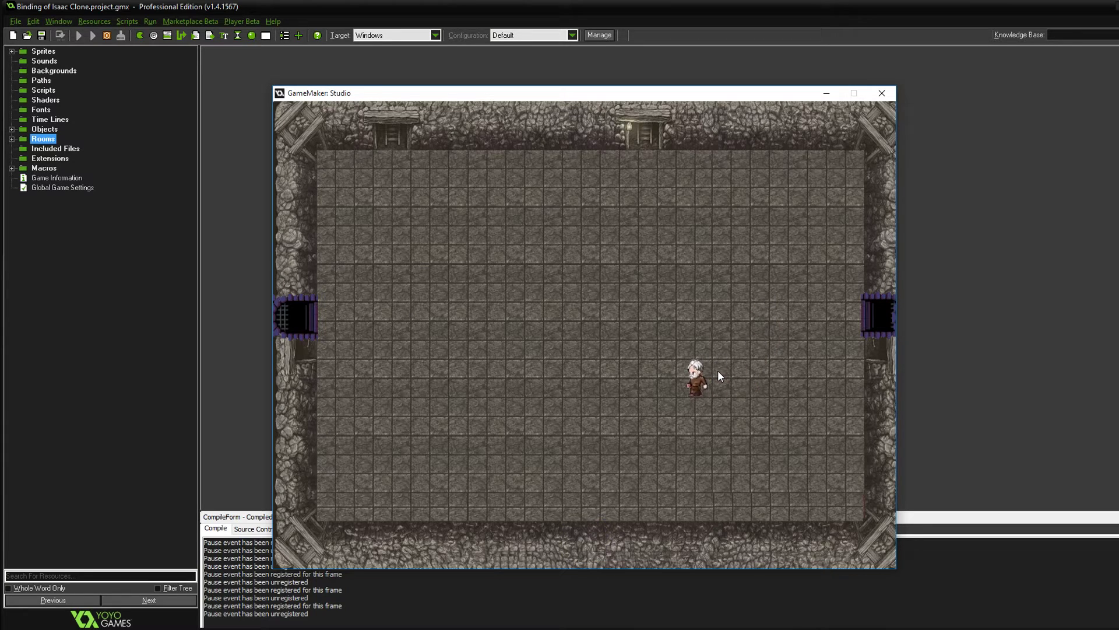
key("w")
key("a")
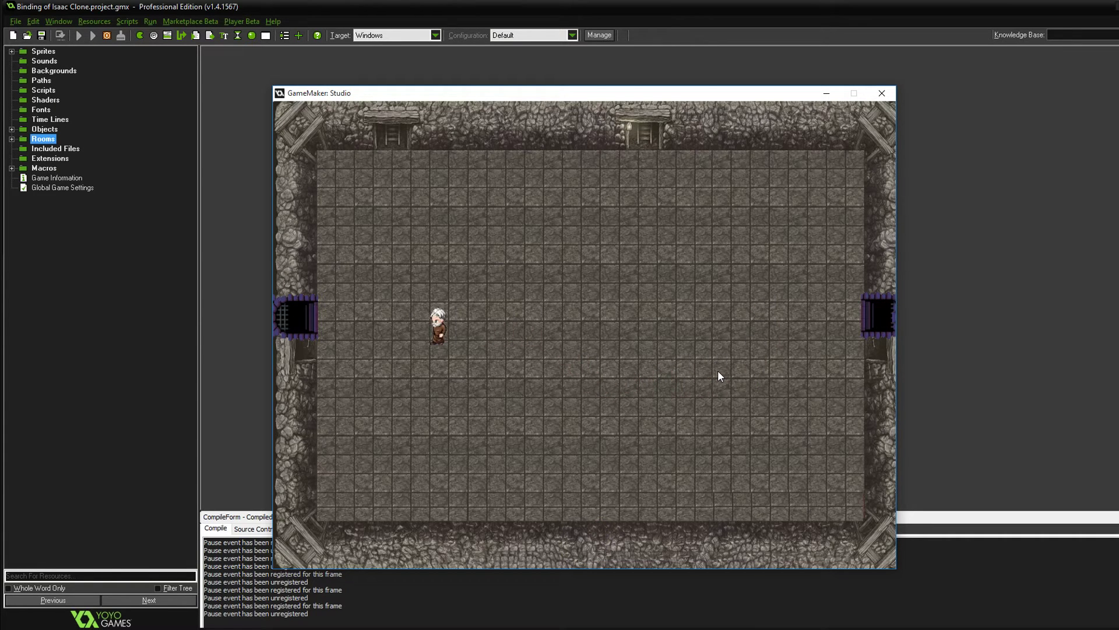
key("a")
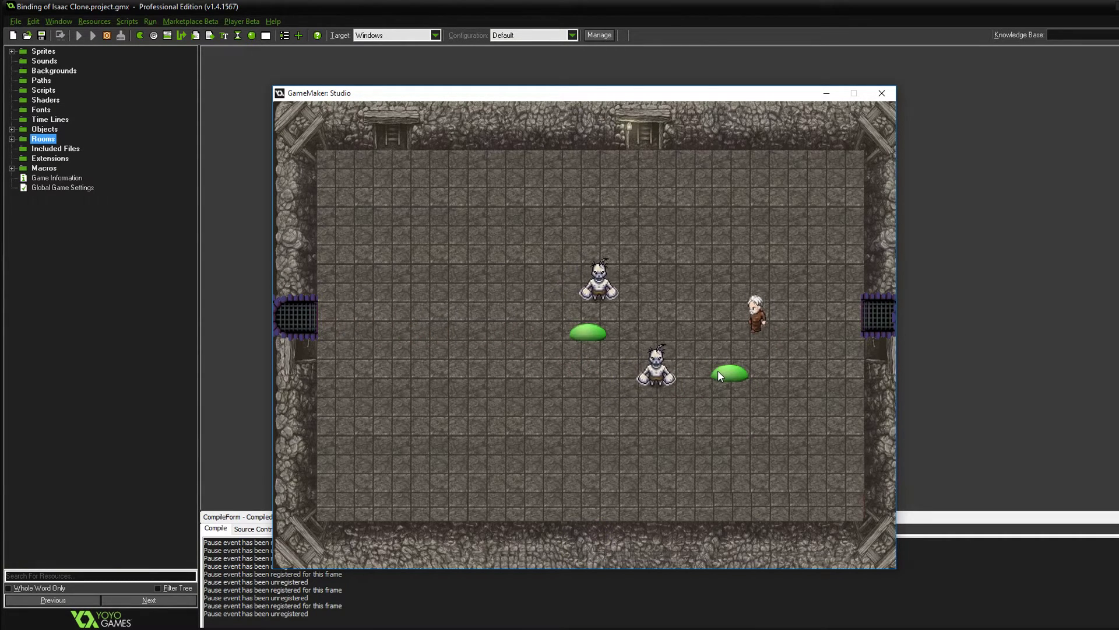
Step: Back away from the skull enemies and shoot them down along with the nearby slime
key("w")
key("a")
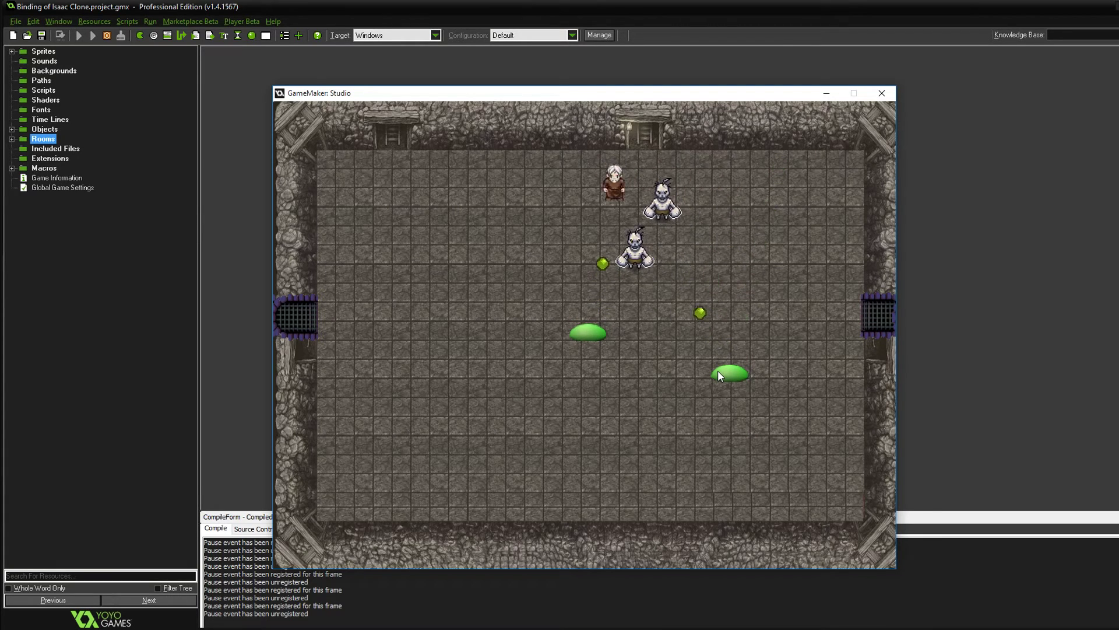
key("a")
key("Down")
key("s")
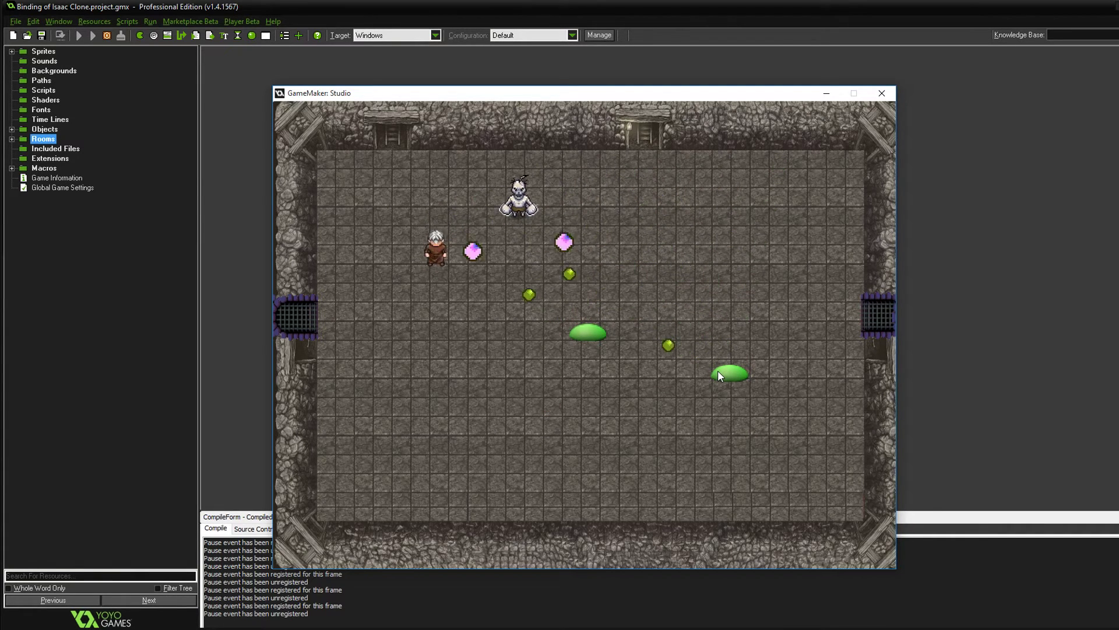
key("a")
key("Right")
key("s")
key("d")
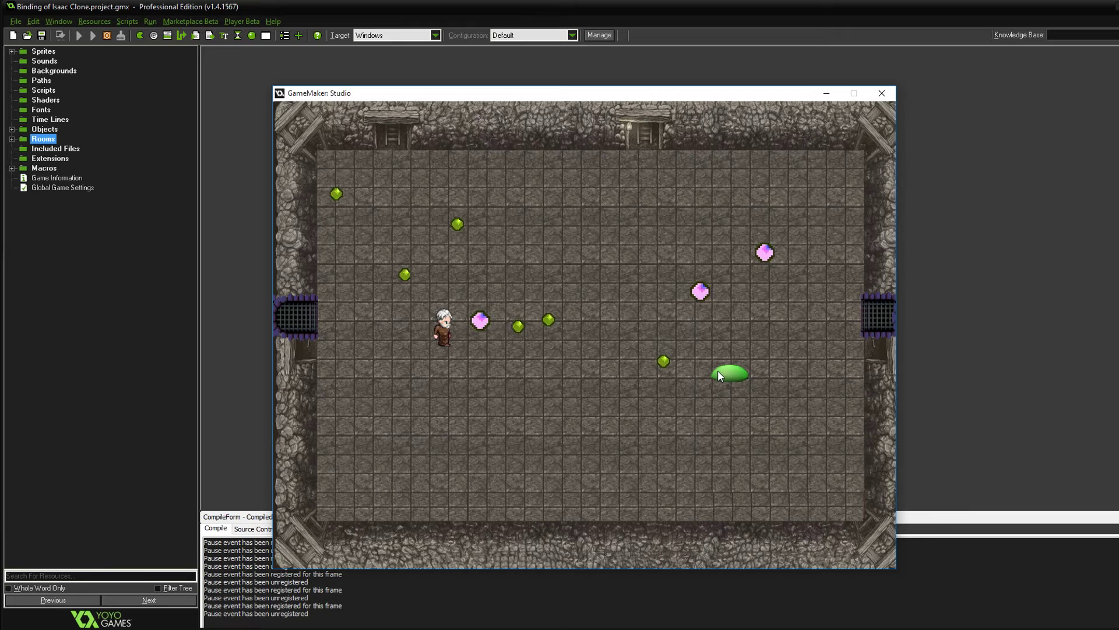
key("Right")
key("a")
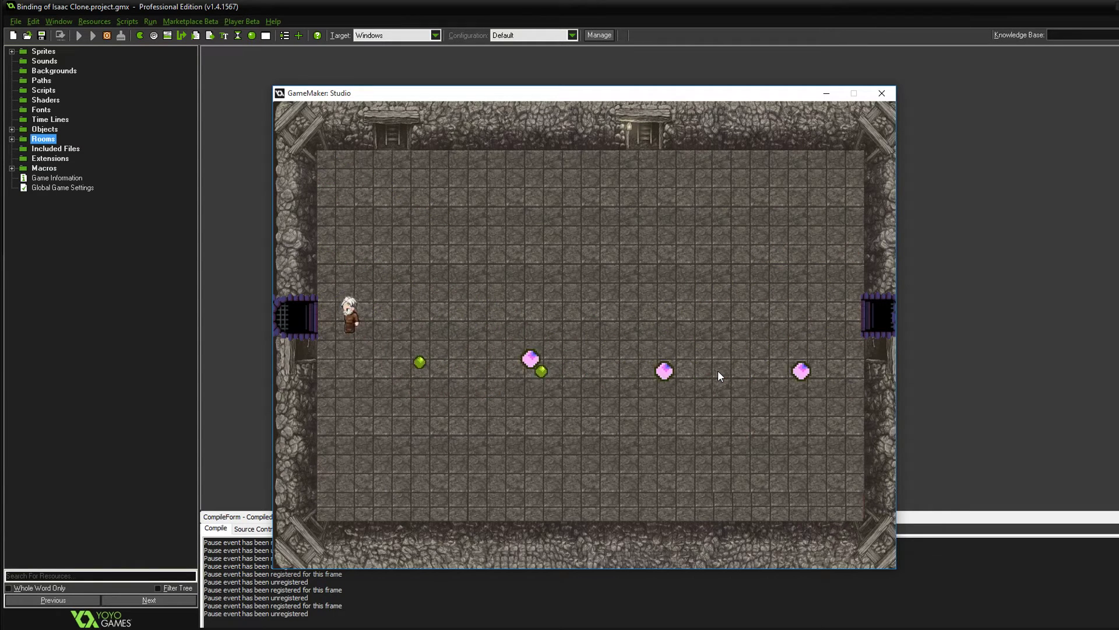
Step: Go through the left door and clear the new room by firing tears upward
key("a")
key("s")
key("Up")
key("a")
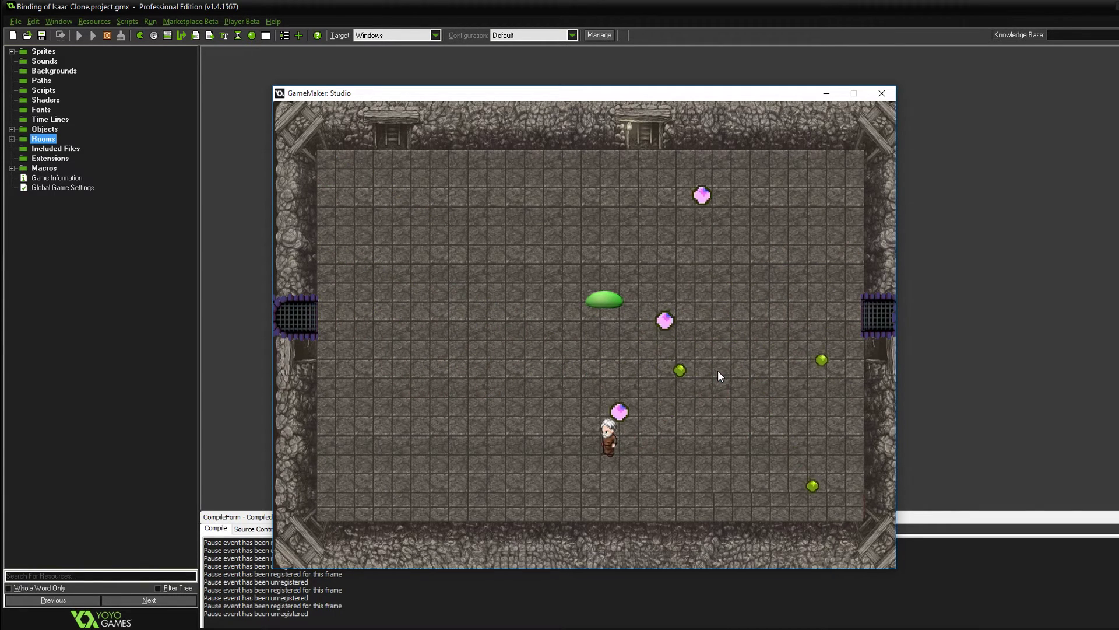
key("a")
key("w")
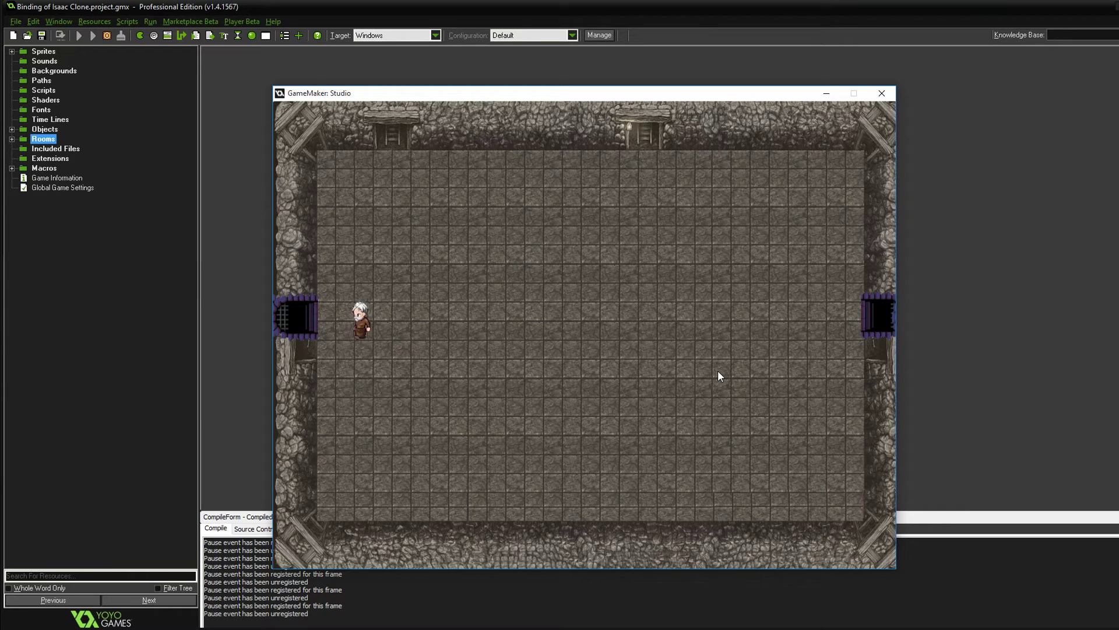
Step: Enter the next room left and shoot down its slime and skeleton
key("a")
key("s")
key("Left")
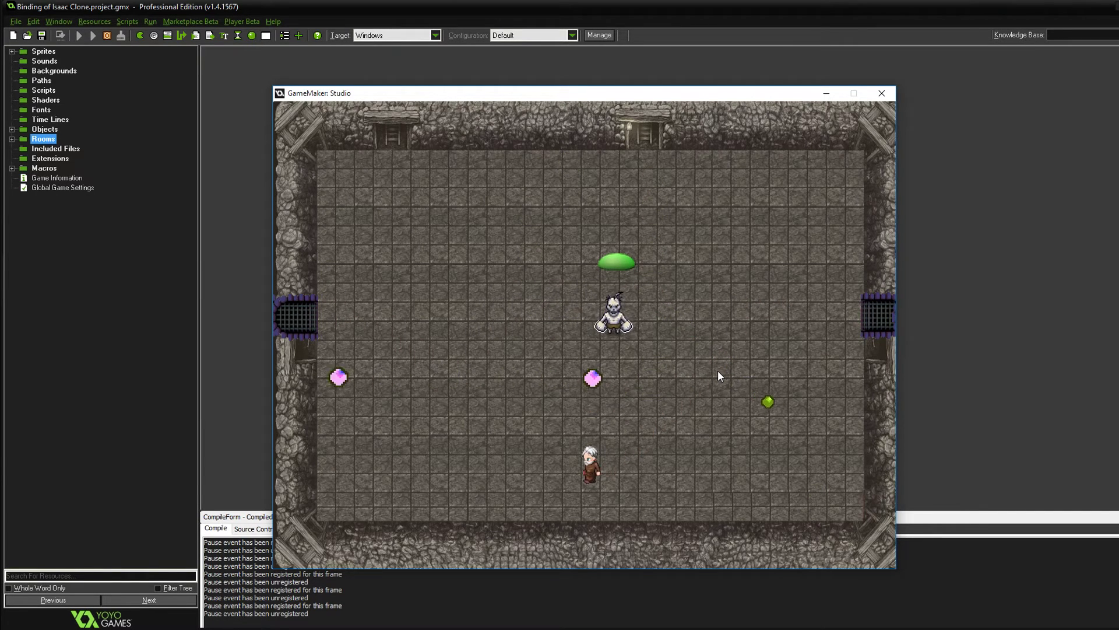
key("d")
key("Up")
key("w")
key("a")
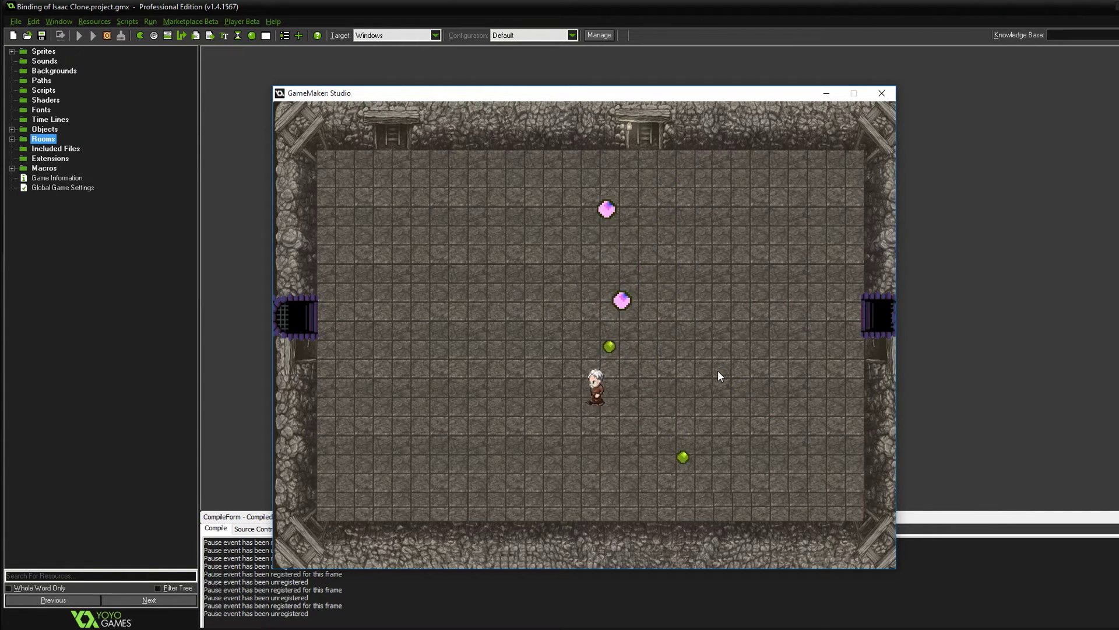
Step: Take the left door again and shoot the green slimes into blobs until none remain
key("a")
key("w")
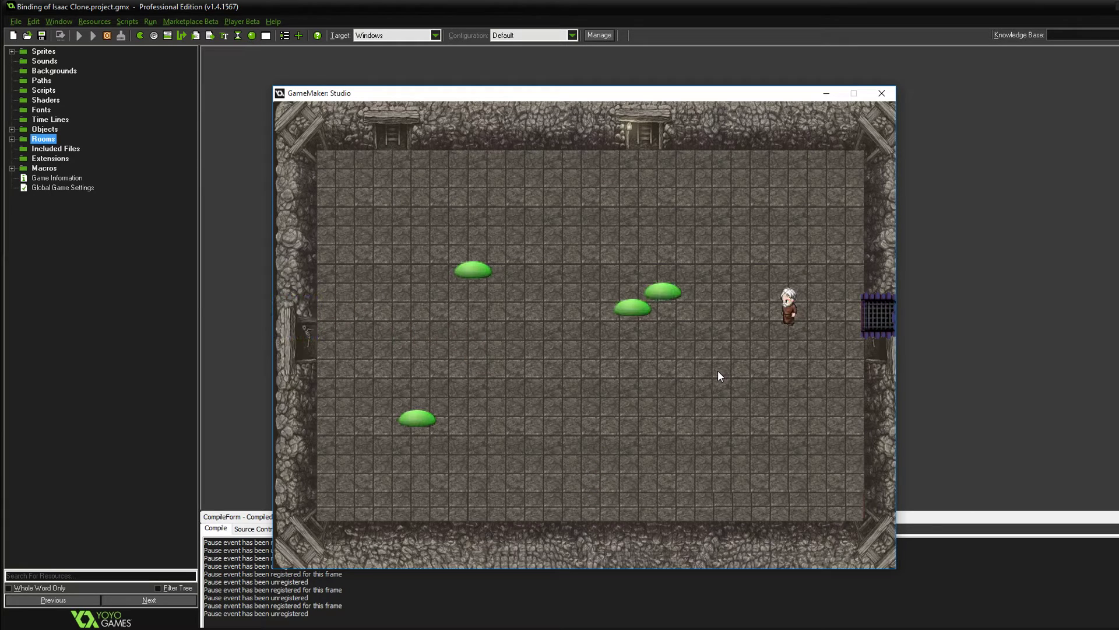
key("s")
key("a")
key("Up")
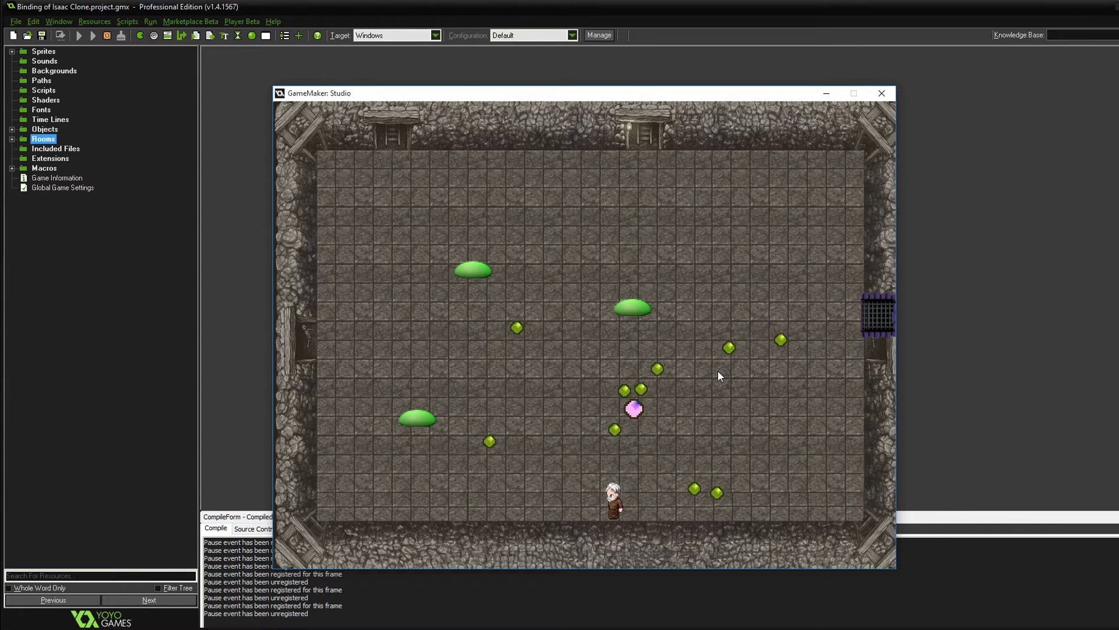
key("d")
key("w")
key("Left")
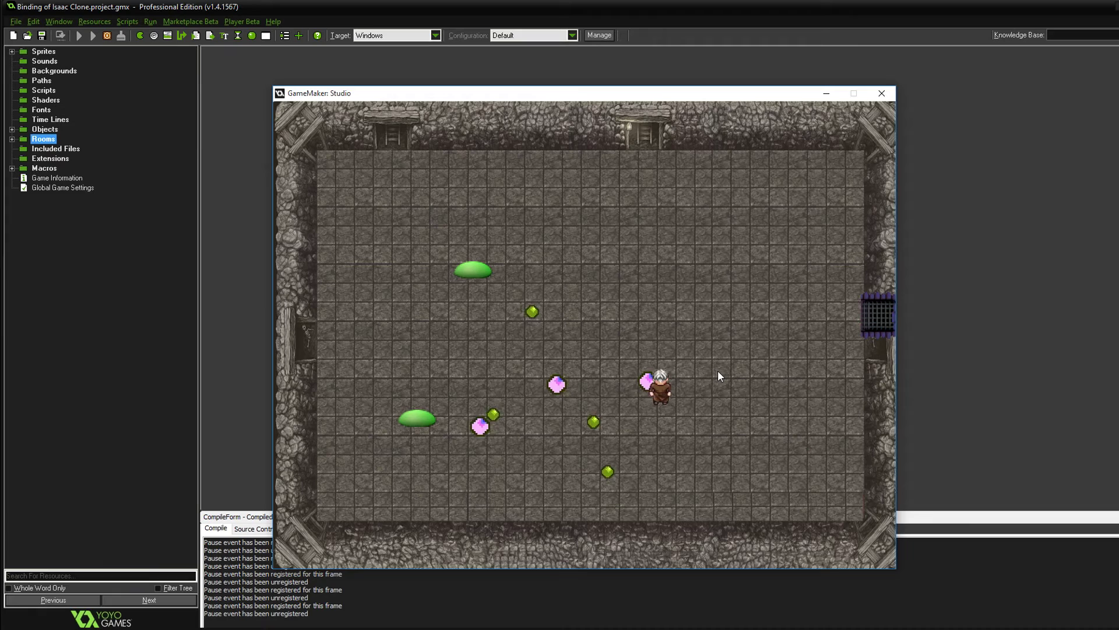
key("s")
key("d")
key("w")
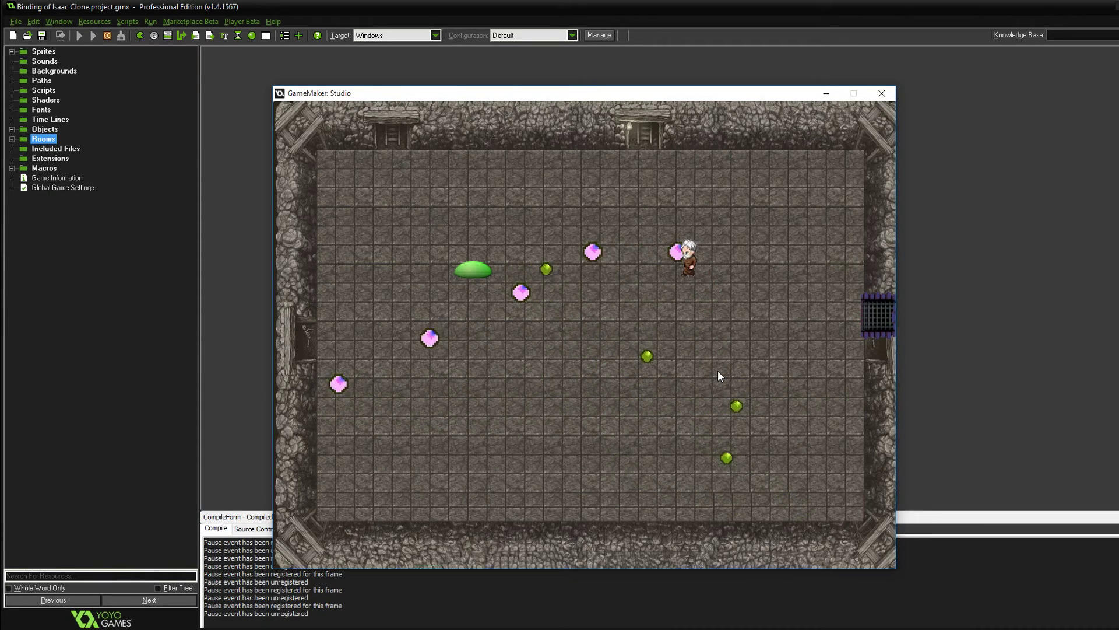
key("d")
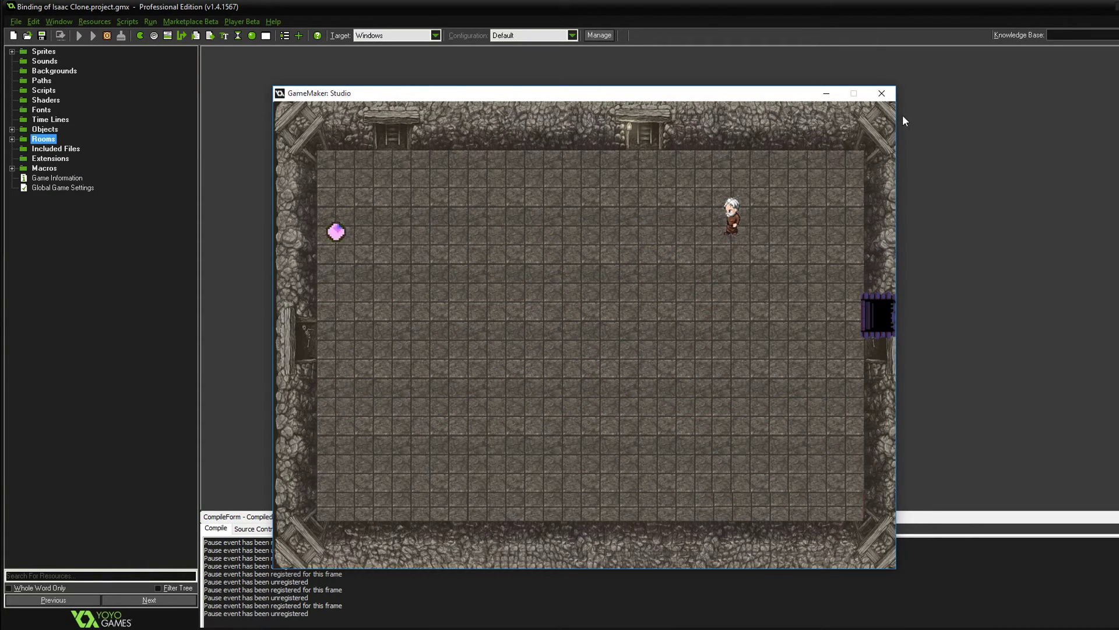
Step: Close the running game, expand the Sprites and Objects lists, and bring up spr_invisible's properties
left_click(885, 95)
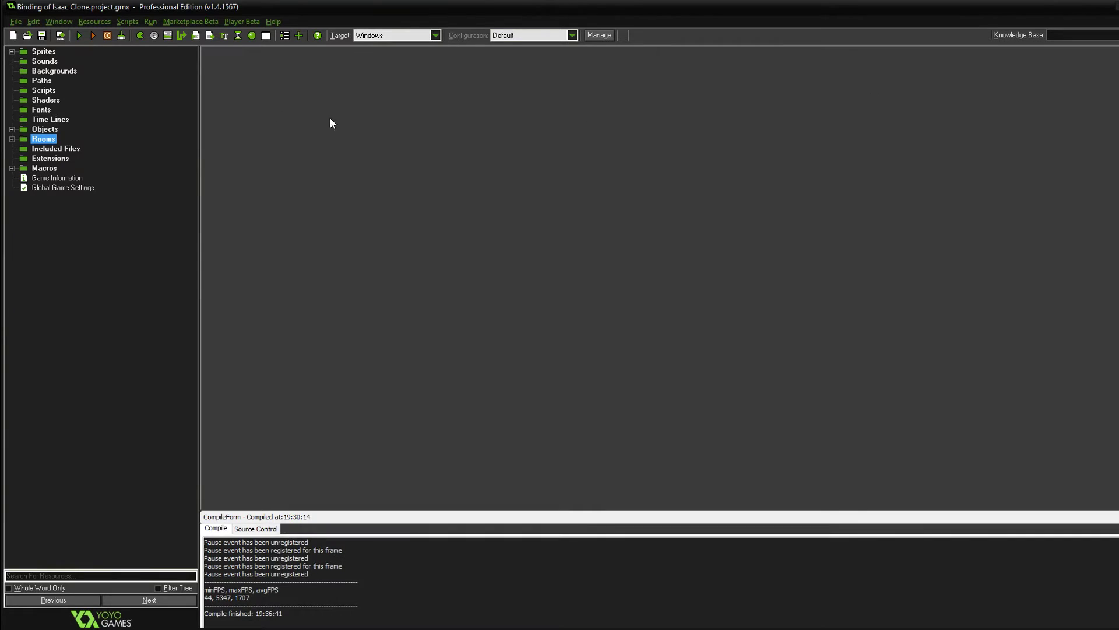
left_click(11, 51)
left_click(13, 295)
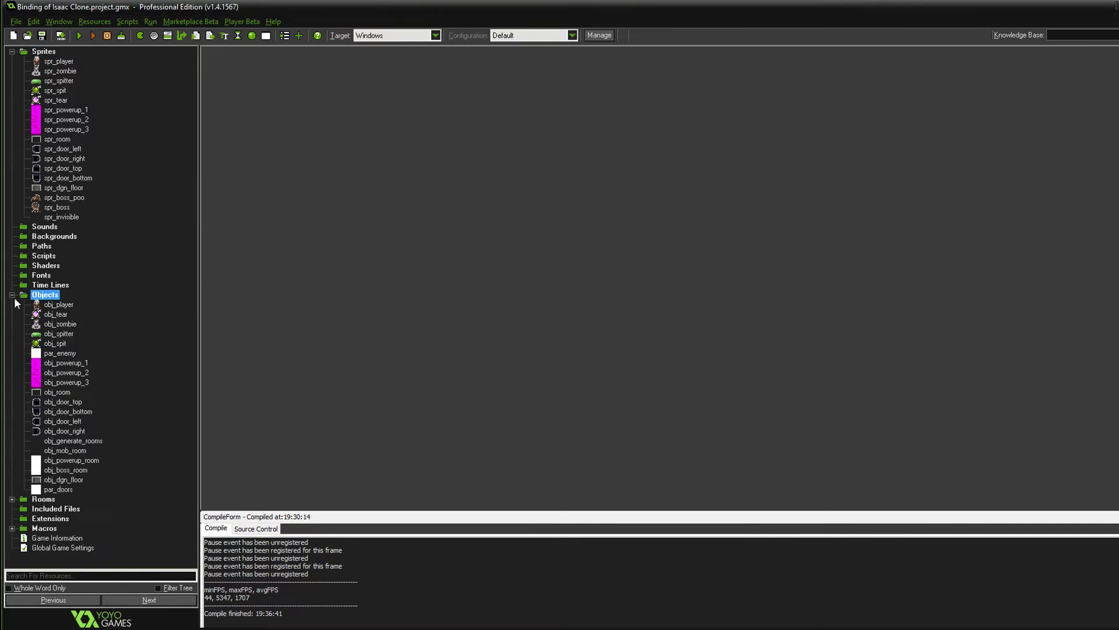
double_click(62, 216)
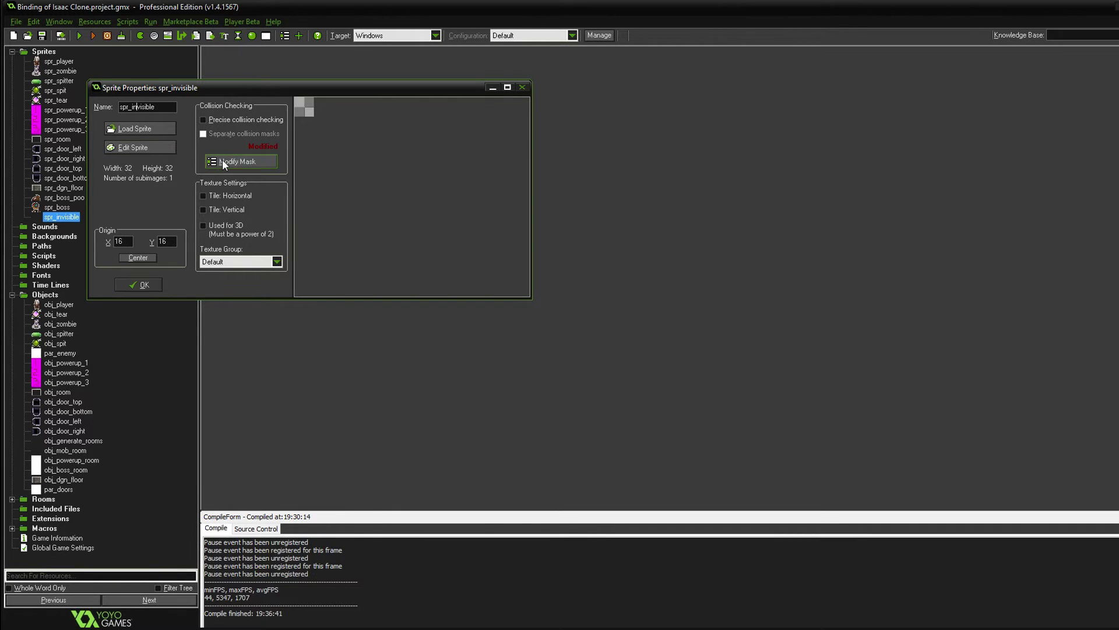
Step: Review spr_invisible's collision mask settings and confirm the sprite properties unchanged
left_click(223, 159)
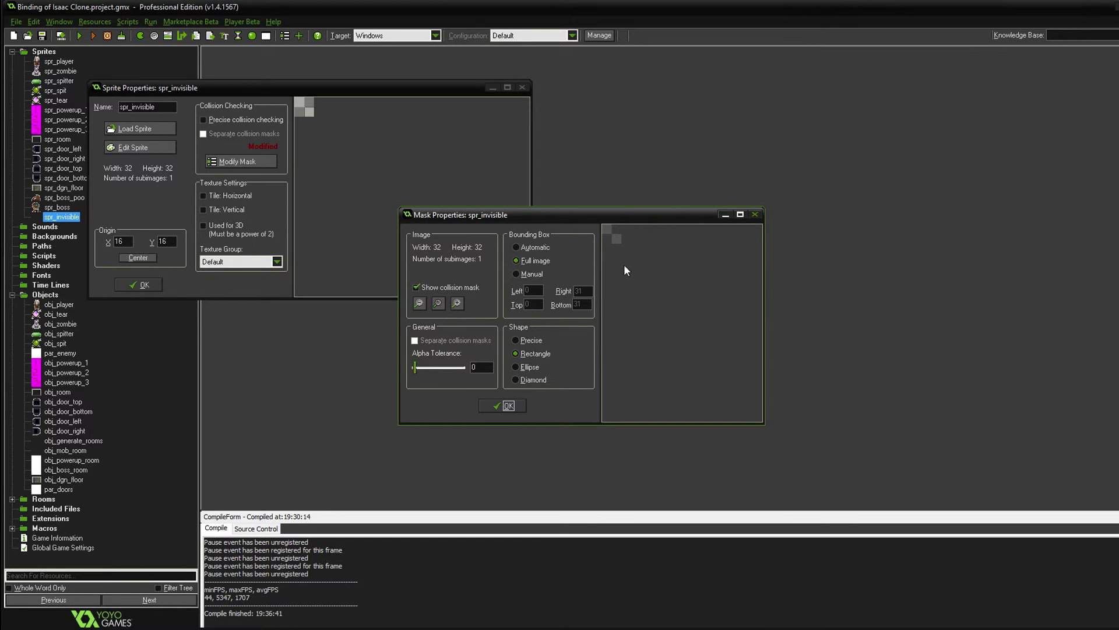
left_click(520, 405)
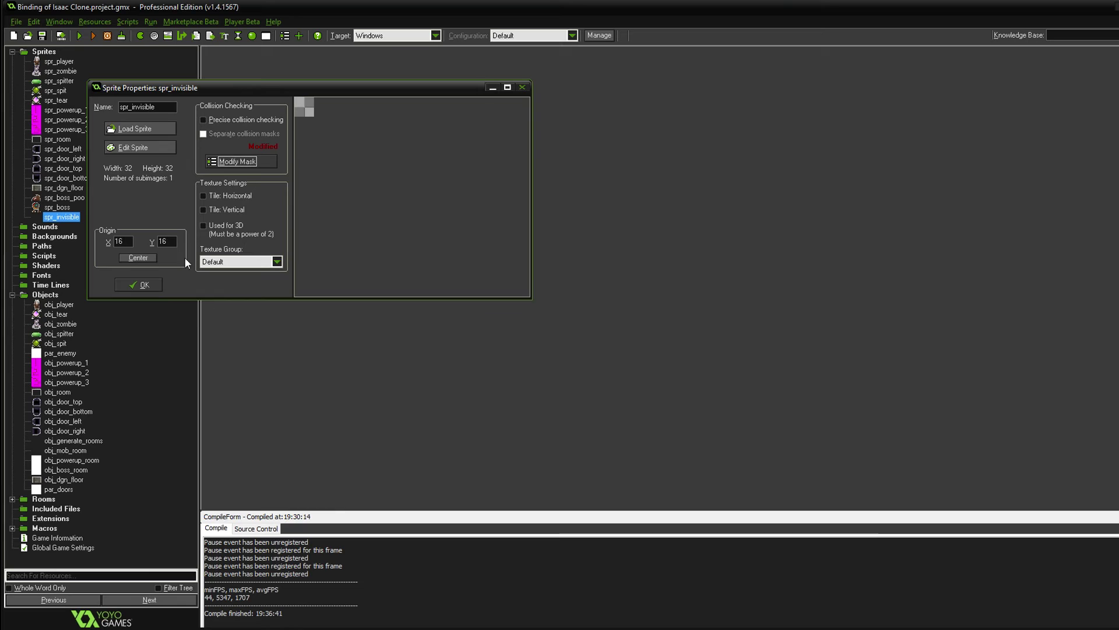
left_click(152, 290)
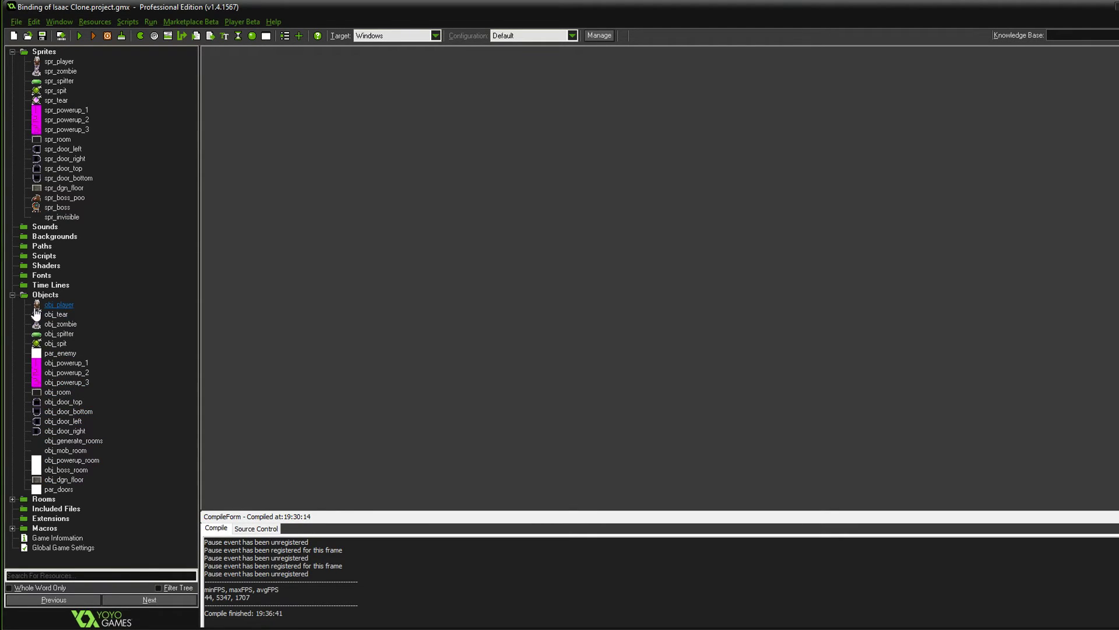
Step: Bring up obj_generate_rooms' Step event code for inspection
double_click(78, 442)
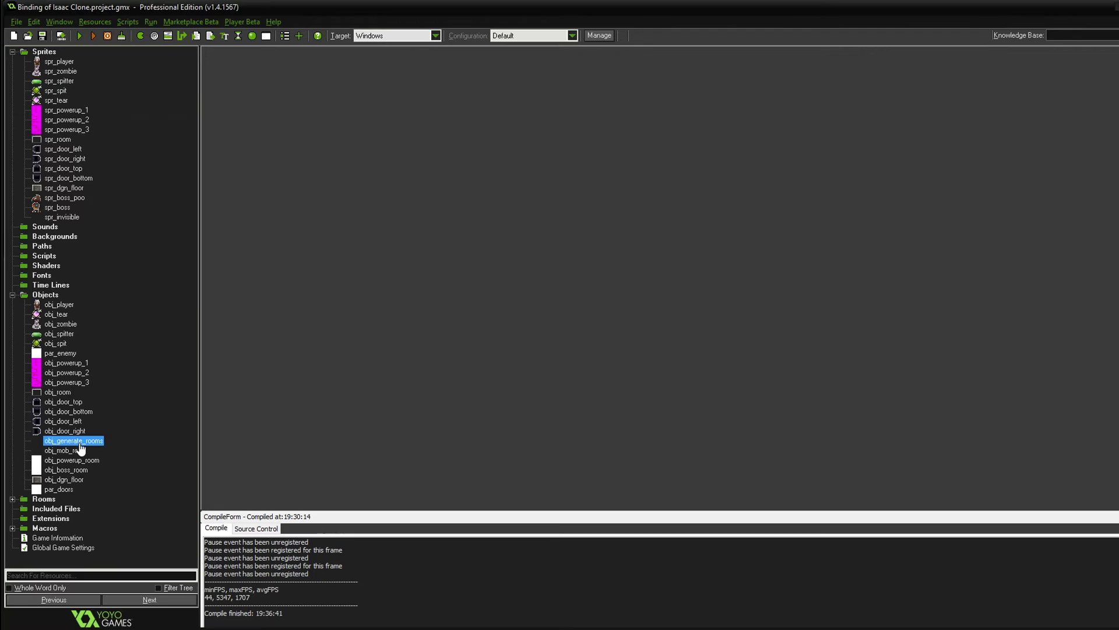
left_click(226, 128)
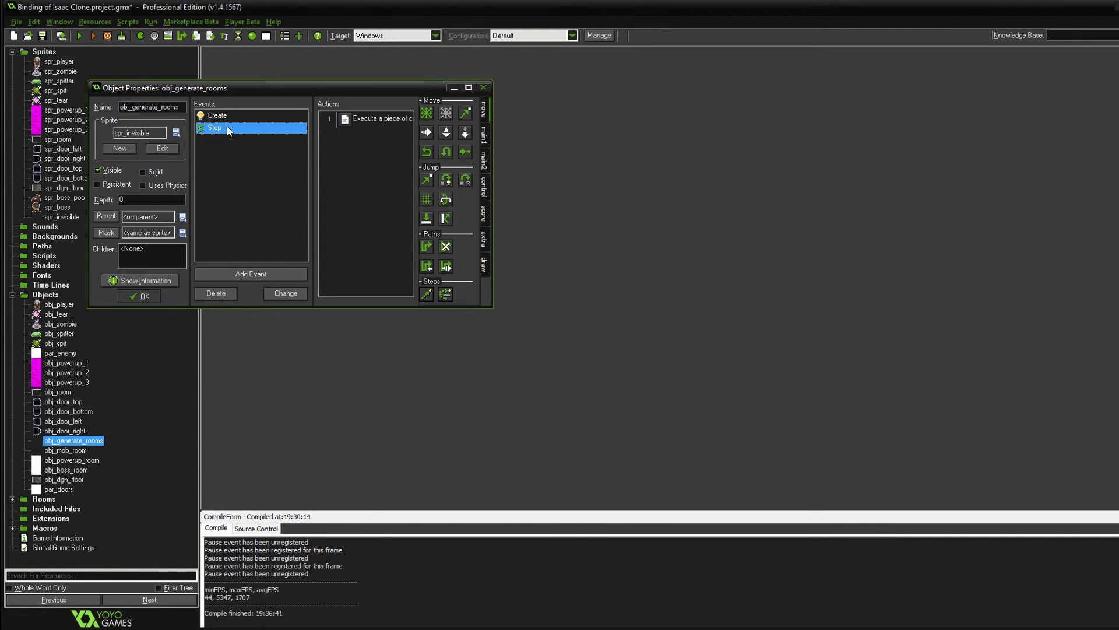
double_click(357, 120)
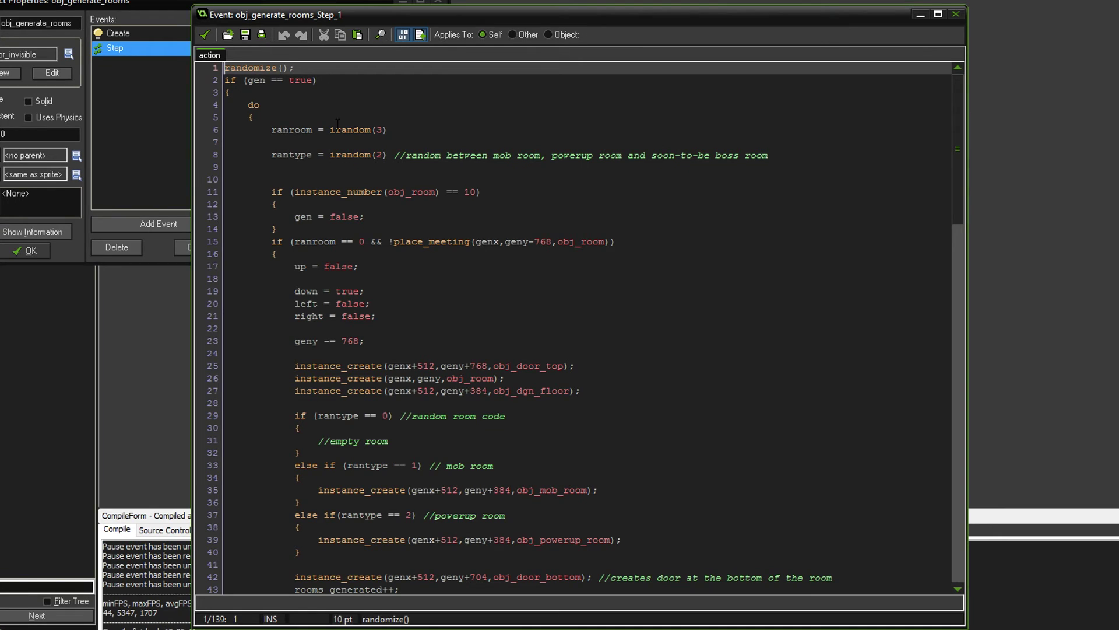
scroll(348, 229, "down", 1)
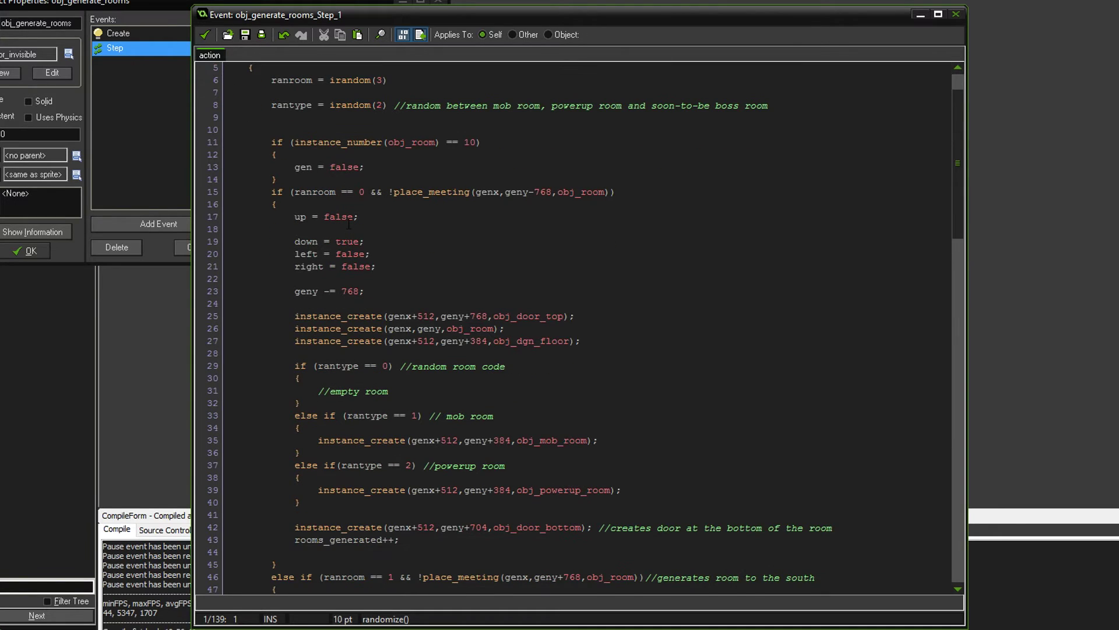
Step: Examine the !place_meeting check and its 768 offset on line 15
left_click_drag(366, 192, 451, 192)
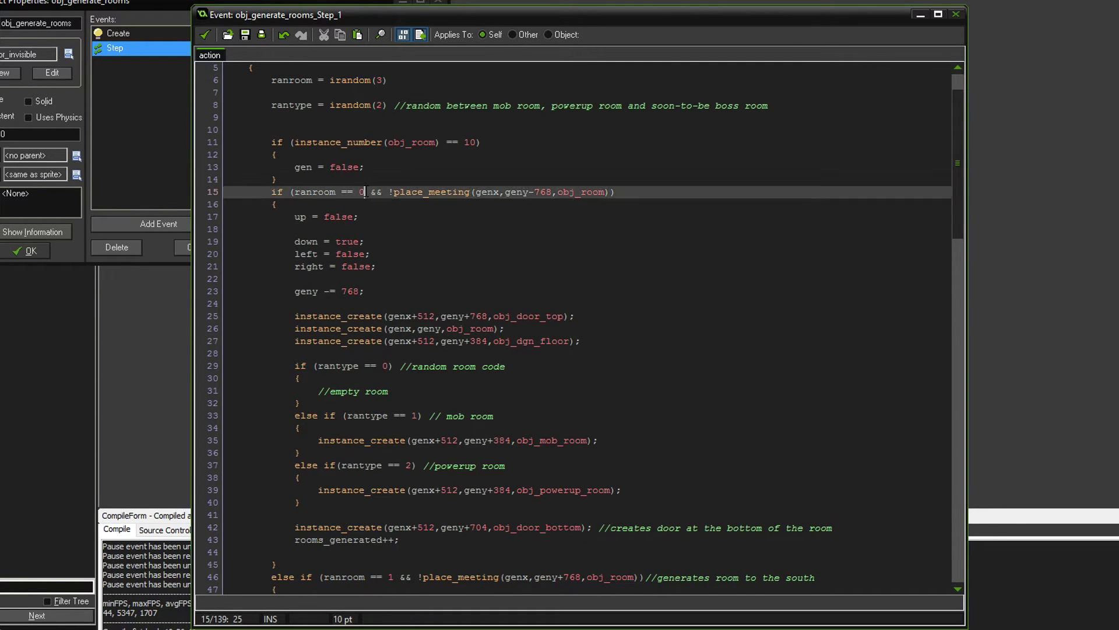
left_click(405, 198)
left_click_drag(388, 192, 469, 192)
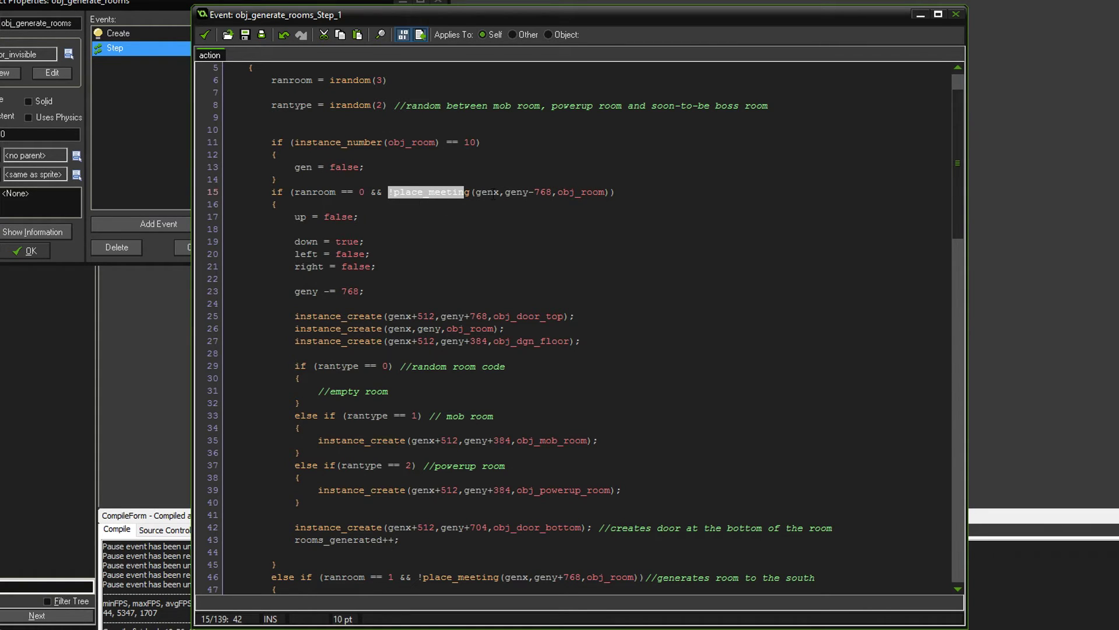
left_click(545, 192)
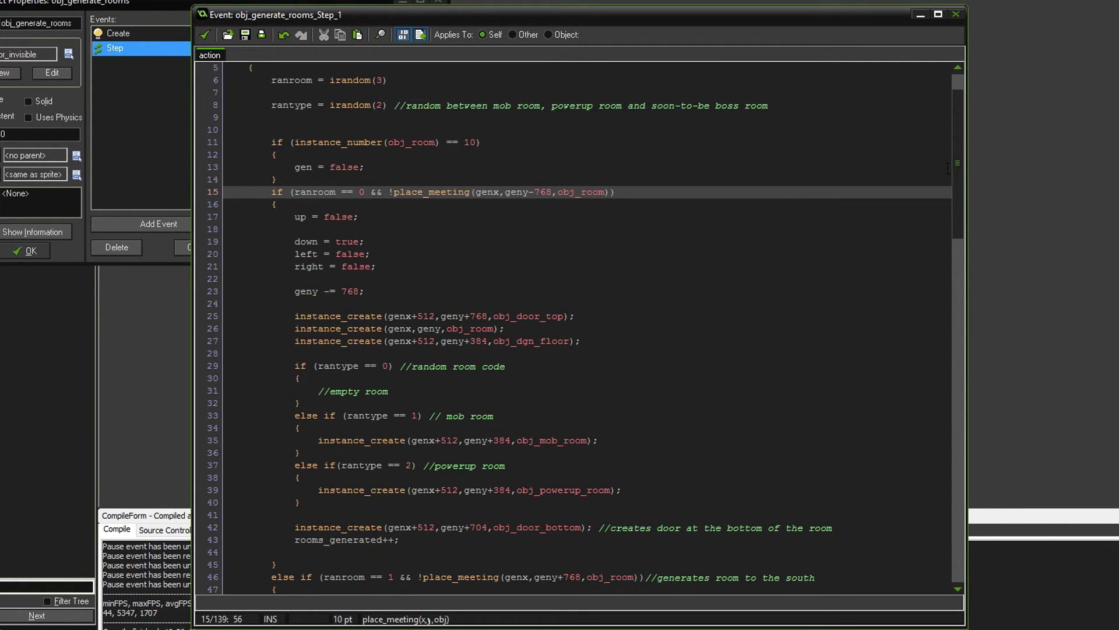
left_click_drag(957, 160, 954, 276)
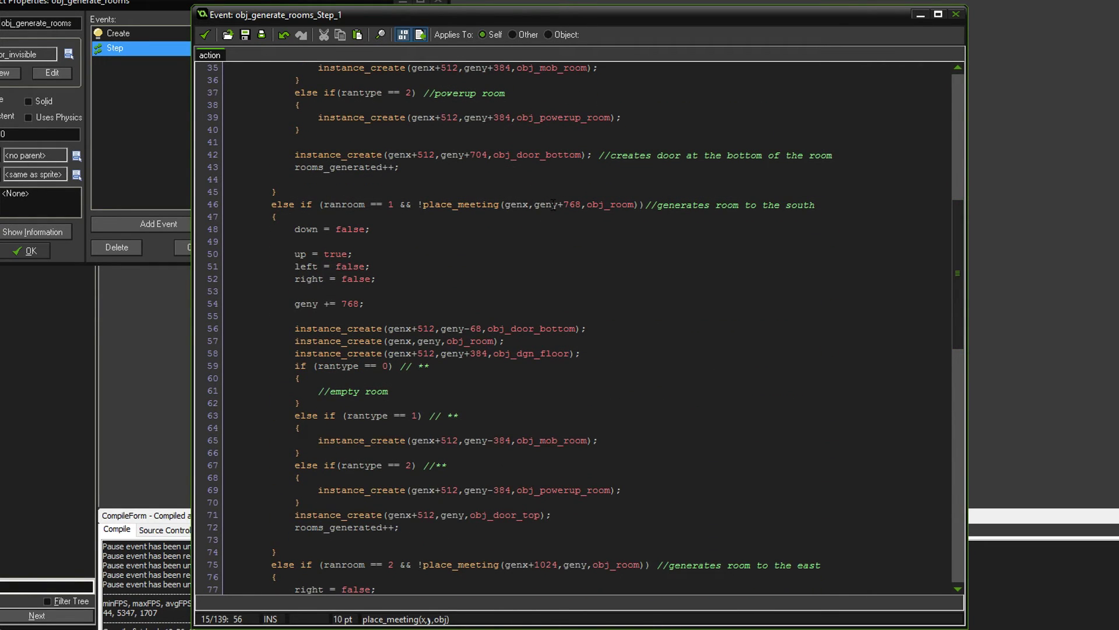
Step: Examine the +768 offset on line 46 and the geny += 768 statement, then close the code editor
left_click_drag(552, 205, 580, 204)
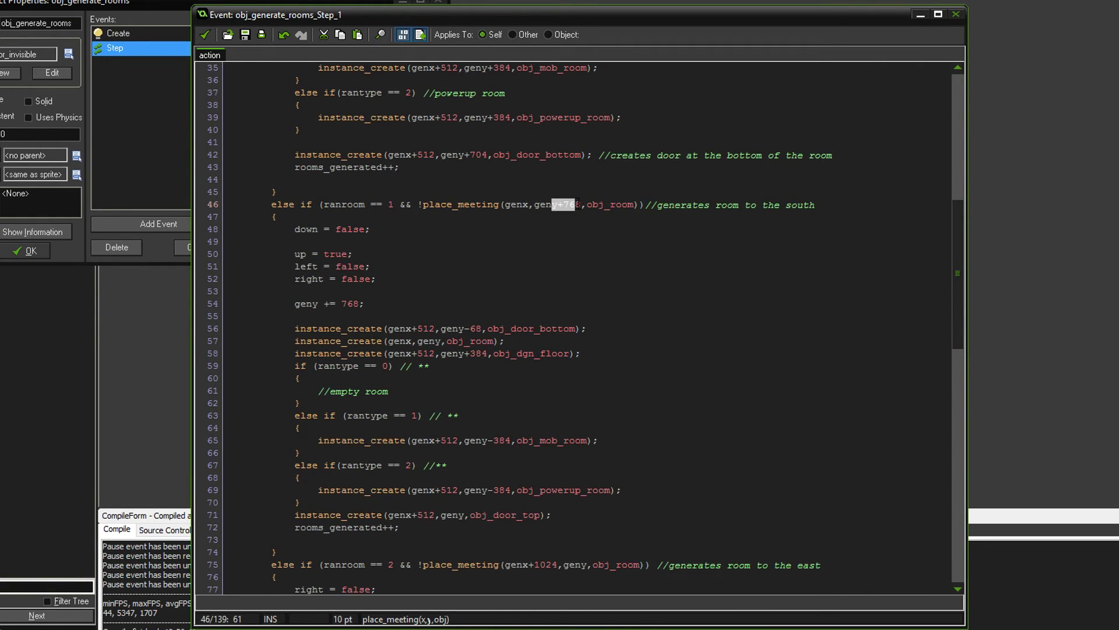
mouse_move(376, 304)
left_mouse_down()
mouse_move(313, 304)
mouse_move(326, 303)
left_mouse_up()
left_click(368, 304)
left_click(342, 304)
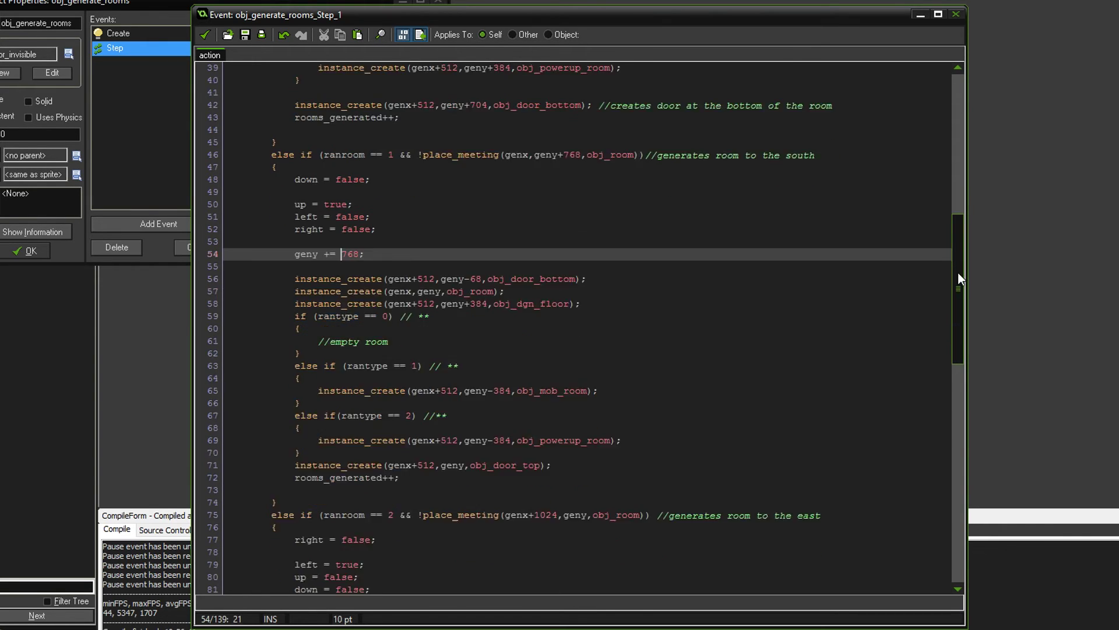
left_click_drag(958, 275, 951, 433)
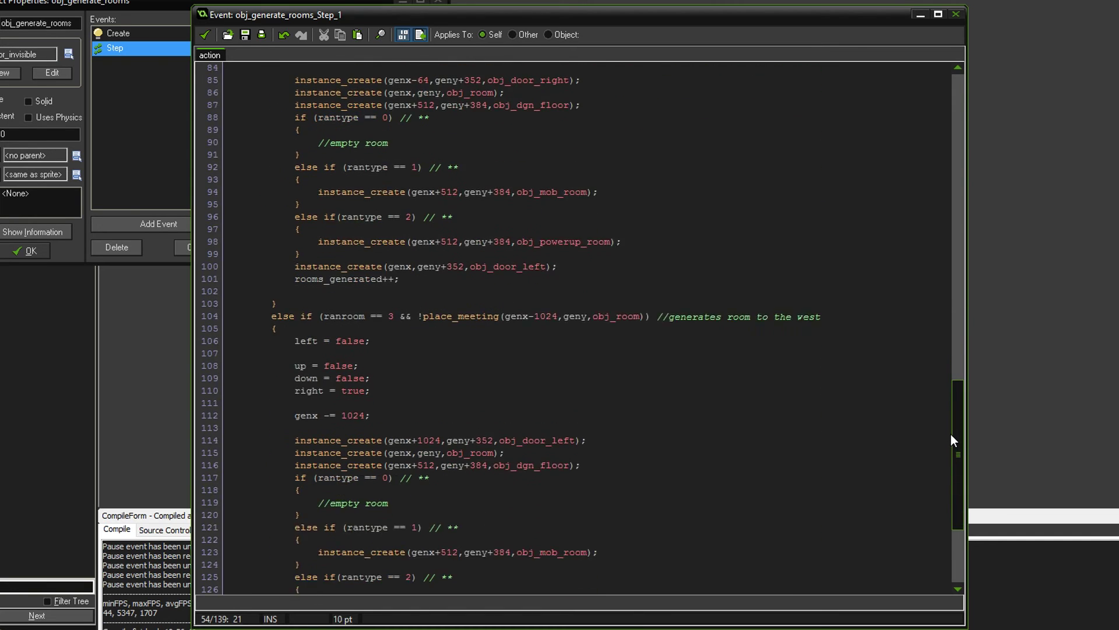
left_click_drag(952, 434, 951, 501)
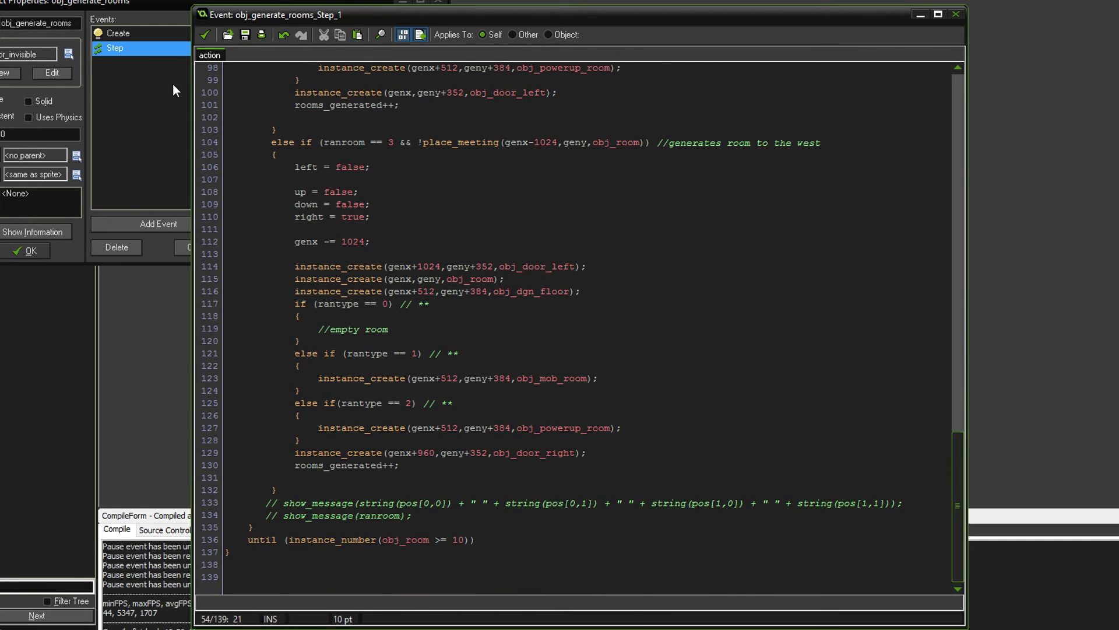
left_click(200, 36)
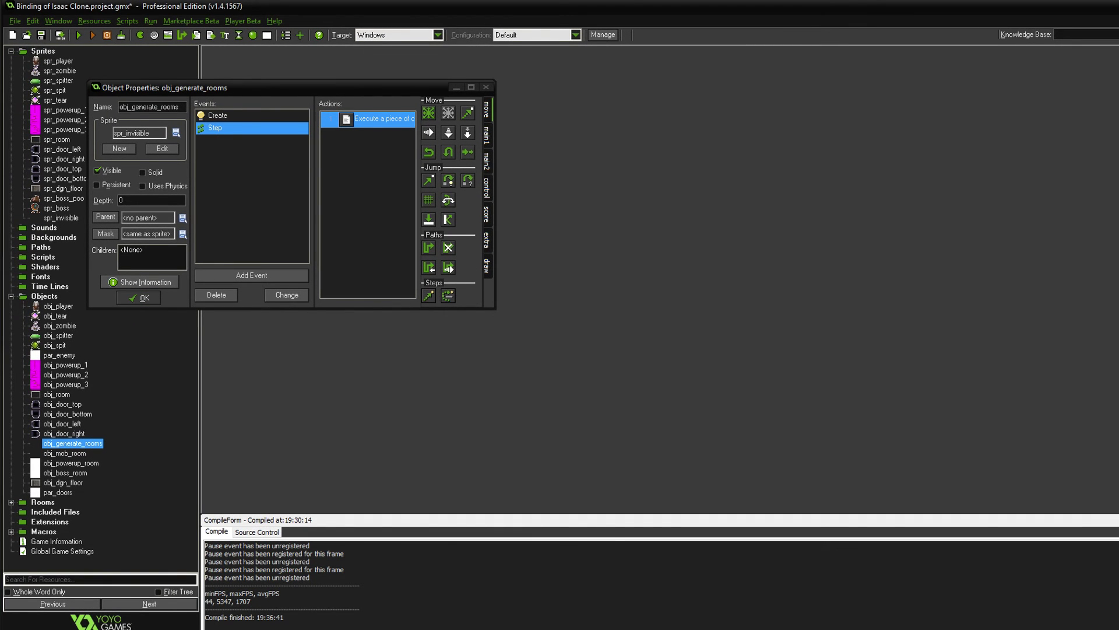
Step: Confirm obj_generate_rooms' properties and run the game to test room generation
left_click(142, 297)
left_click(79, 35)
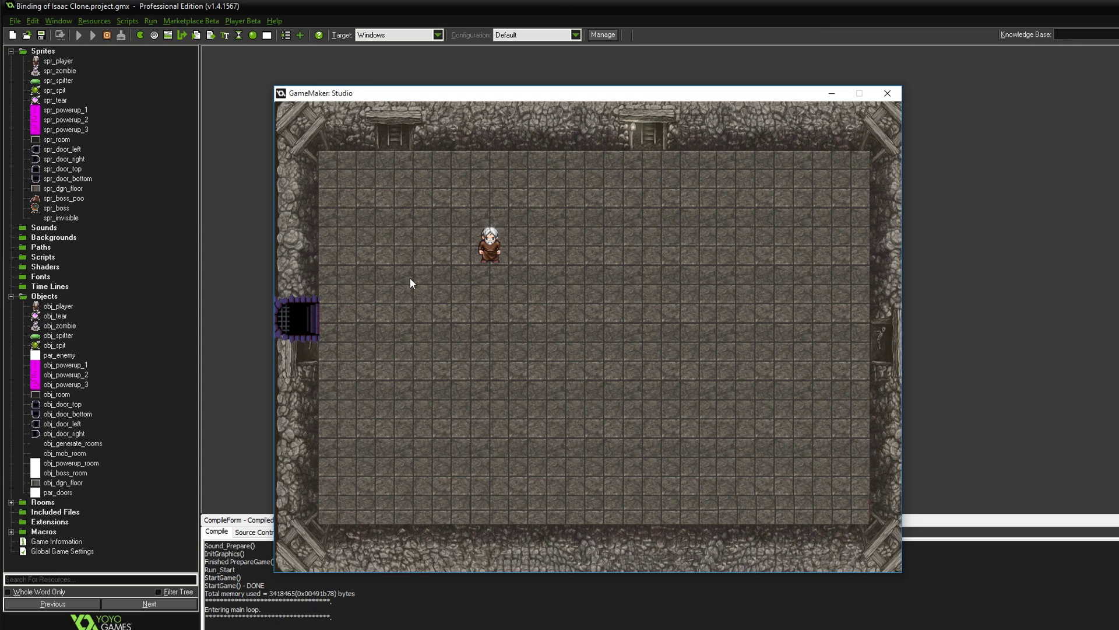
Step: Walk the player with WASD across the starting room and through the left door to the slime room
key("d")
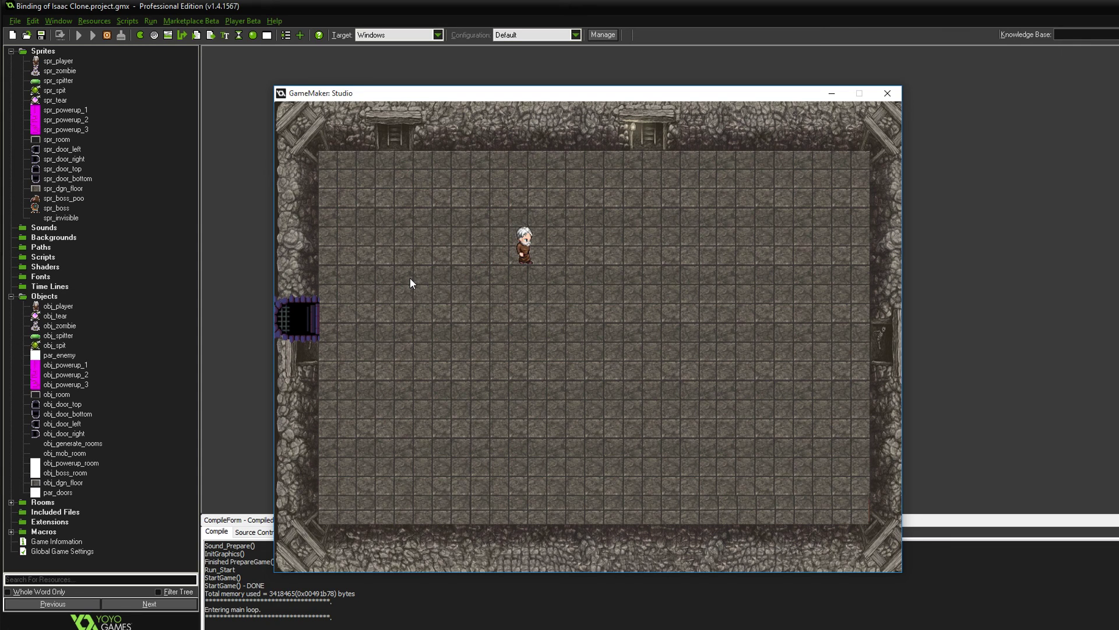
key("s")
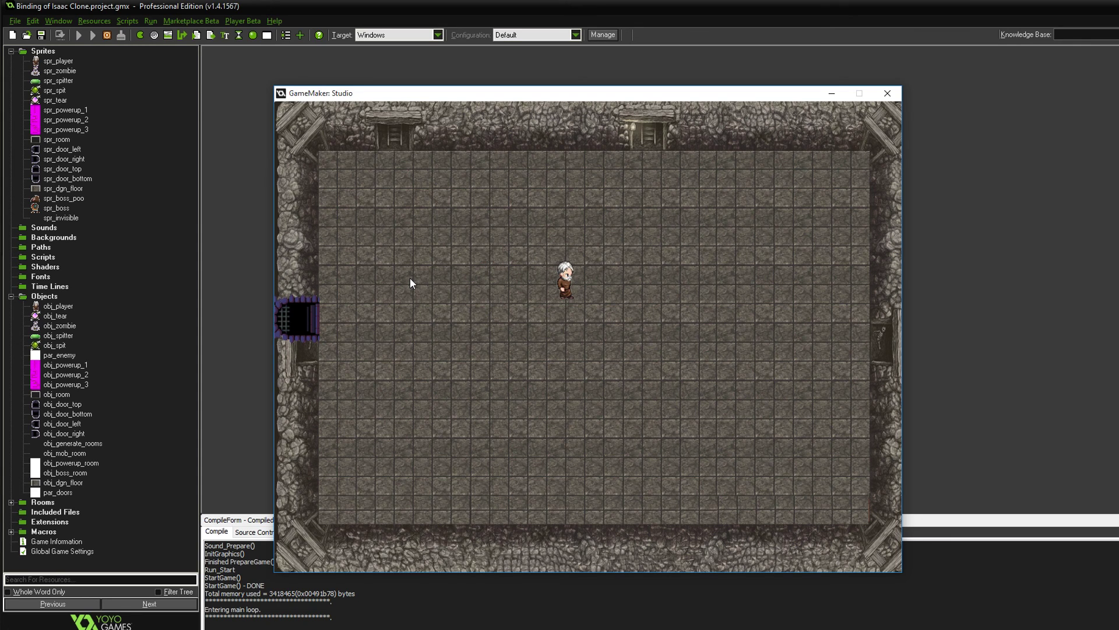
key("a")
key("s")
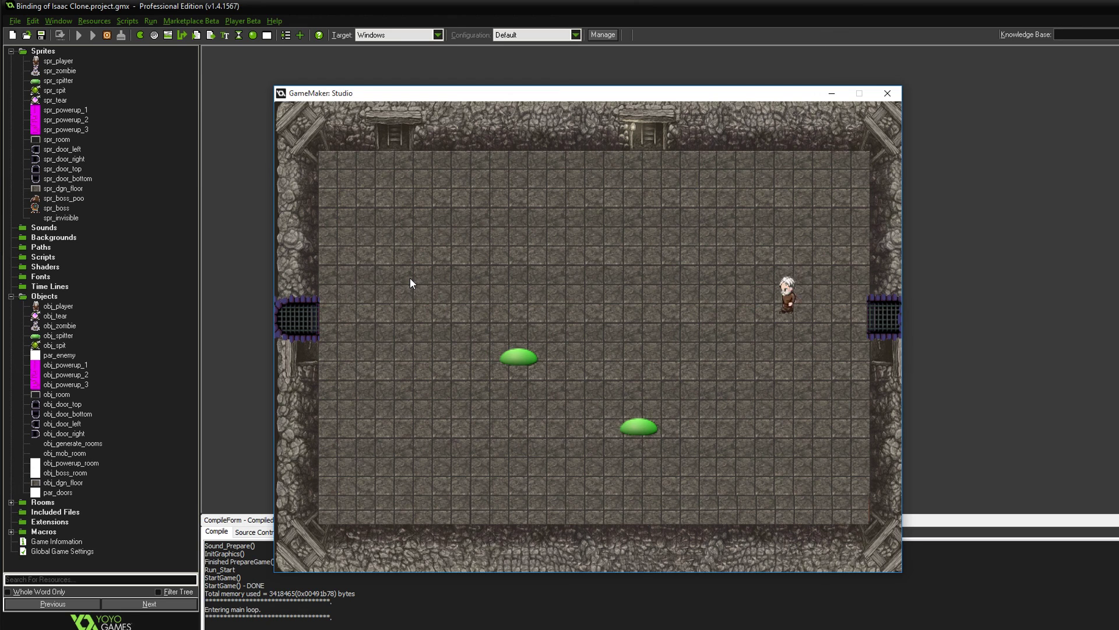